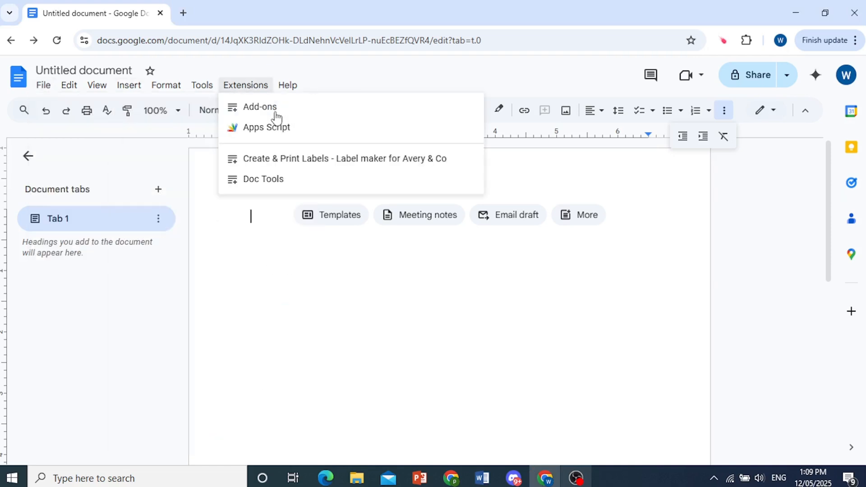
Dismiss the Extensions menu and bring up the File menu of the blank document
{"action": "left_click", "coordinate": [45, 87]}
{"action": "left_click", "coordinate": [47, 90]}
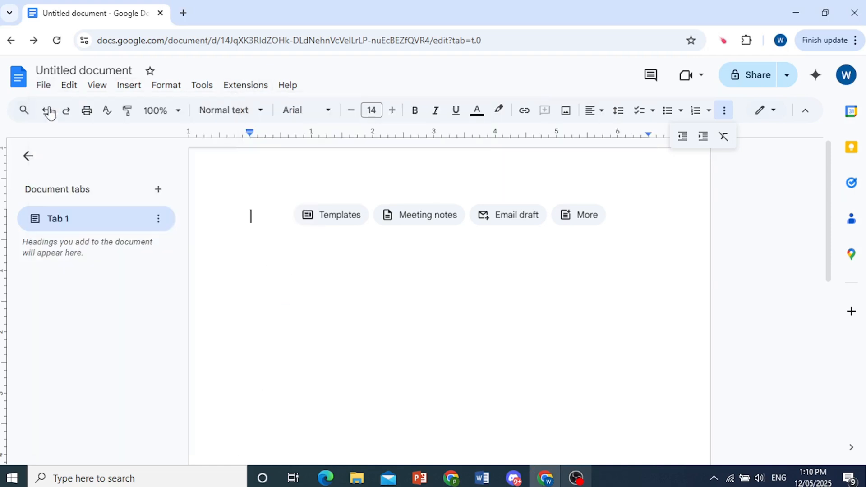
{"action": "left_click", "coordinate": [48, 89]}
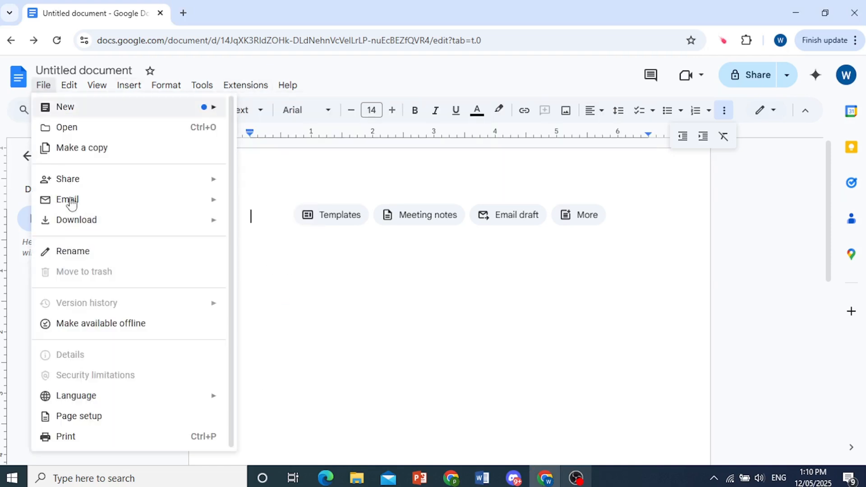
In Page setup, set the top, bottom, left and right margins to 1 inch and confirm
{"action": "left_click", "coordinate": [78, 423]}
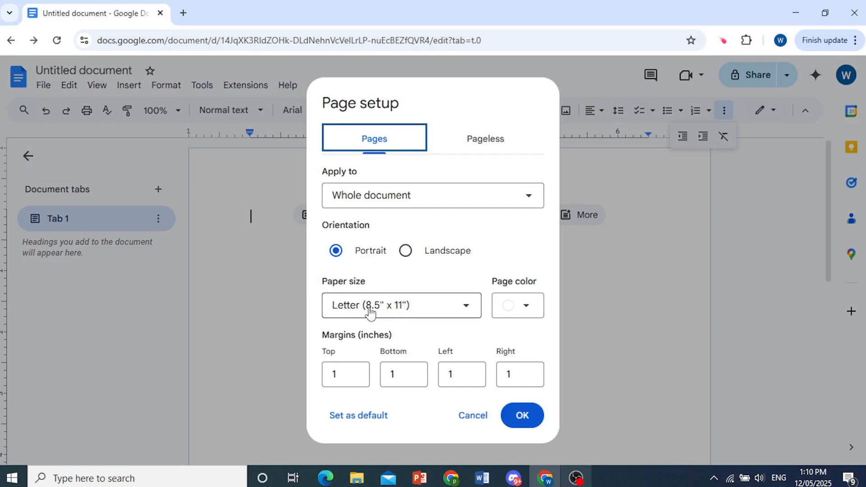
{"action": "double_click", "coordinate": [356, 377]}
{"action": "left_click", "coordinate": [391, 378]}
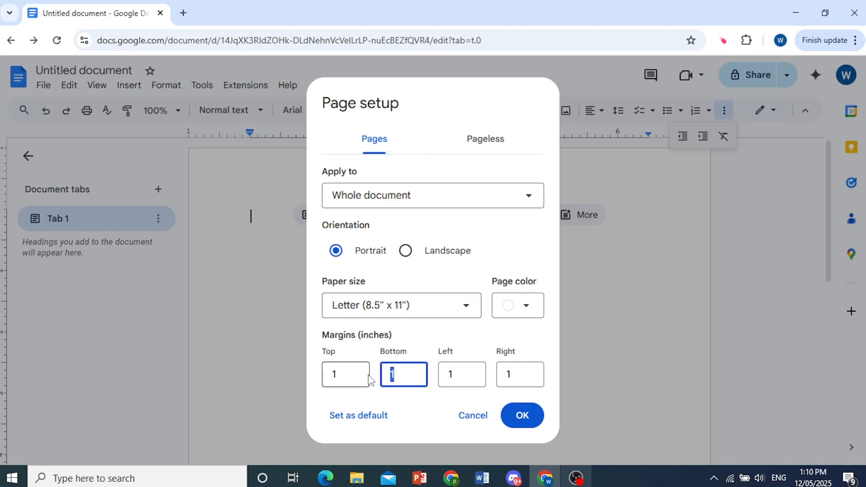
{"action": "left_click", "coordinate": [447, 377]}
{"action": "key", "text": "Tab"}
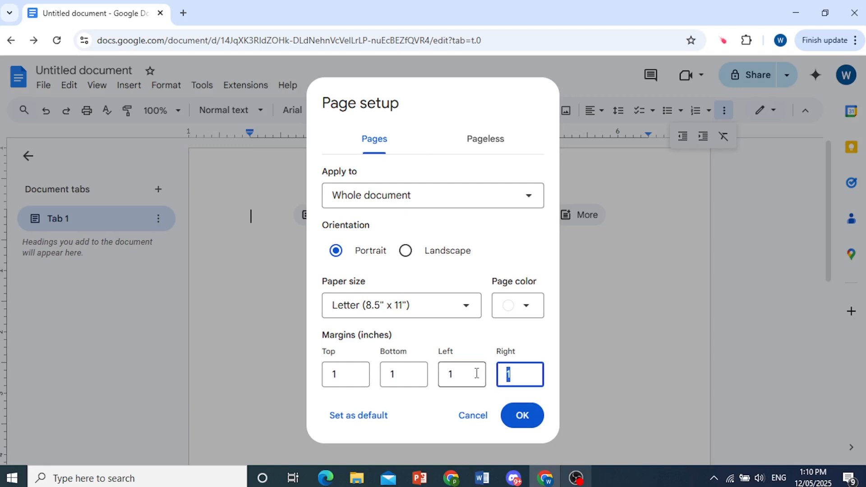
{"action": "left_click", "coordinate": [524, 416]}
{"action": "left_click", "coordinate": [658, 486]}
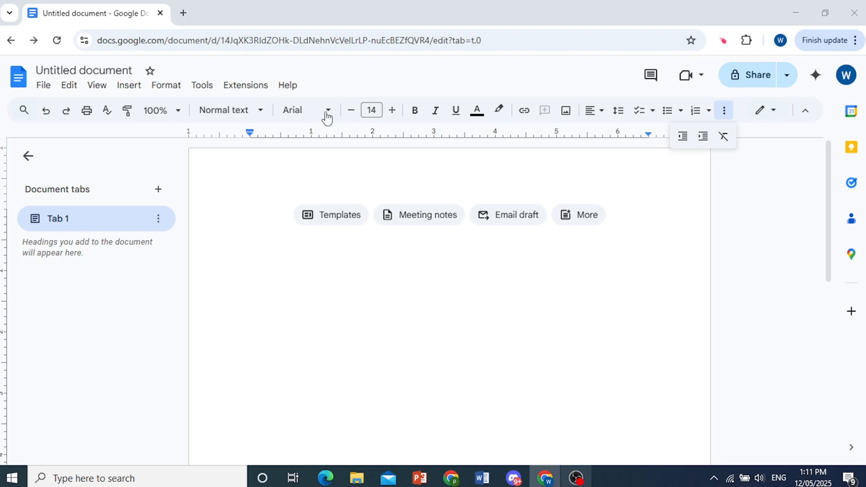
Switch the document font to Times New Roman
{"action": "left_click", "coordinate": [328, 112]}
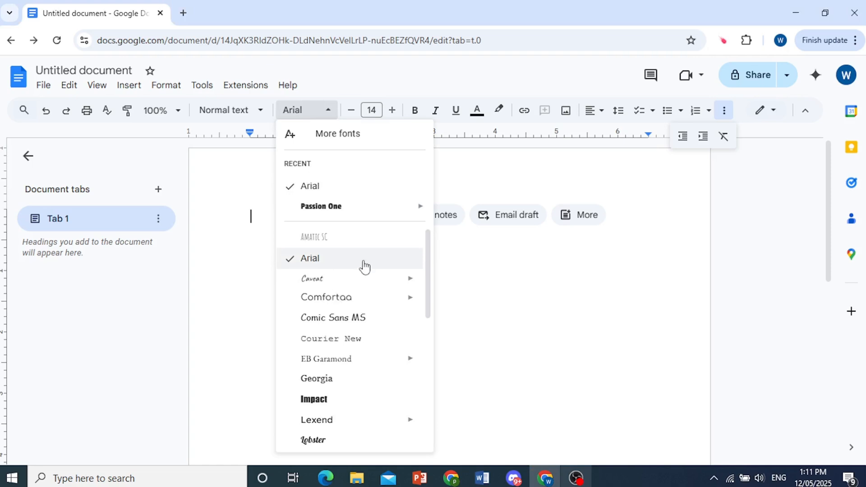
{"action": "scroll", "coordinate": [396, 332], "scroll_direction": "down", "scroll_amount": 4}
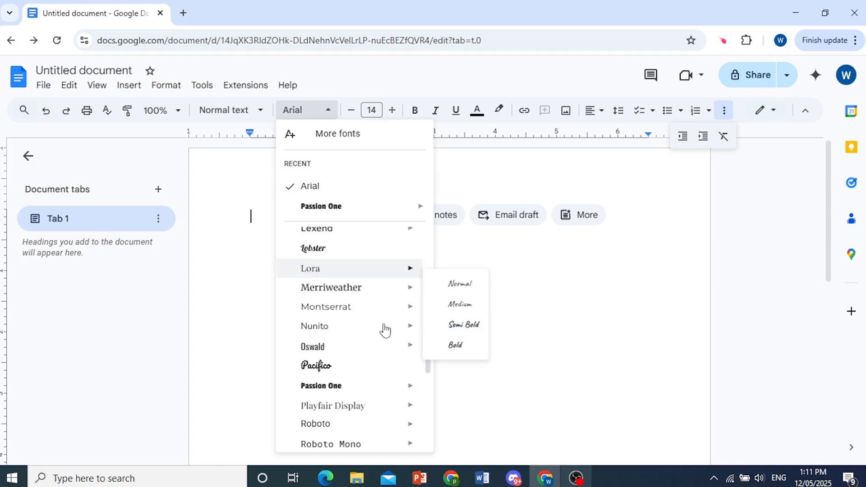
{"action": "mouse_move", "coordinate": [381, 331]}
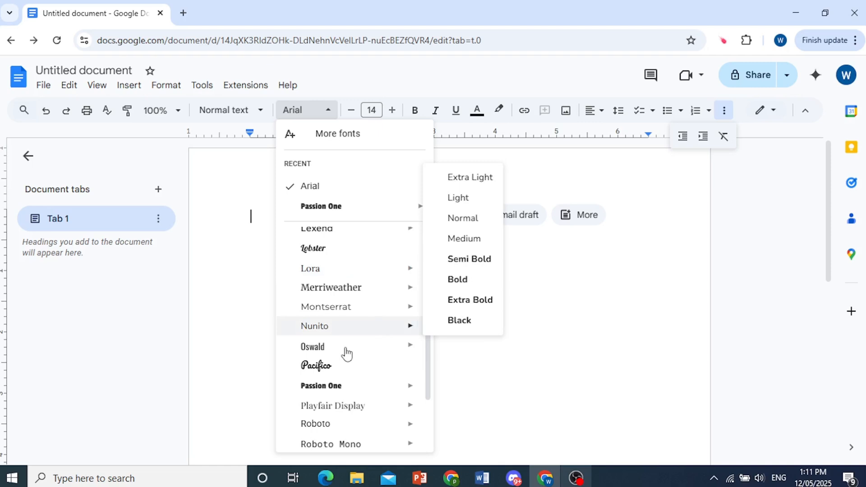
{"action": "scroll", "coordinate": [346, 354], "scroll_direction": "down", "scroll_amount": 3}
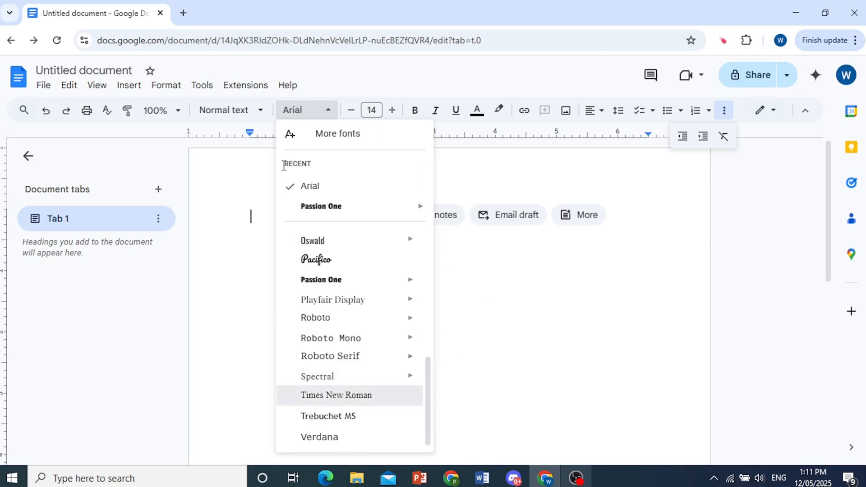
{"action": "left_click", "coordinate": [338, 395]}
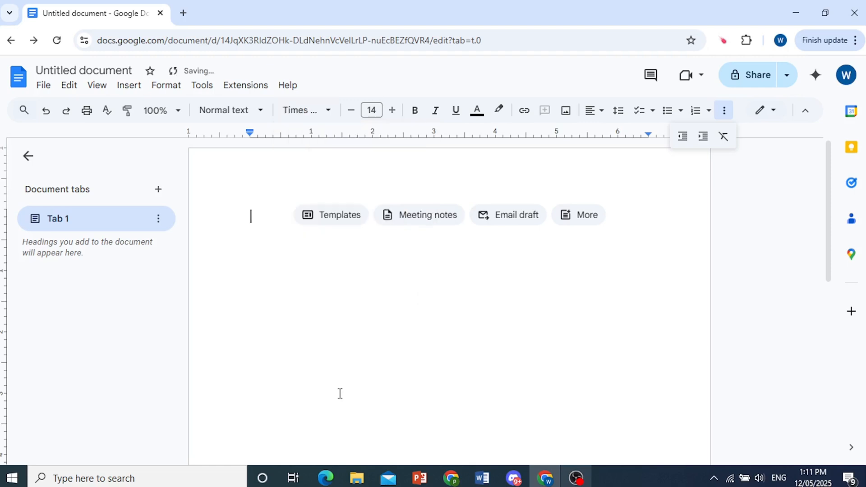
Lower the font size from 14 to 12 and place the caret at the page start
{"action": "left_click", "coordinate": [352, 110]}
{"action": "left_click", "coordinate": [351, 111]}
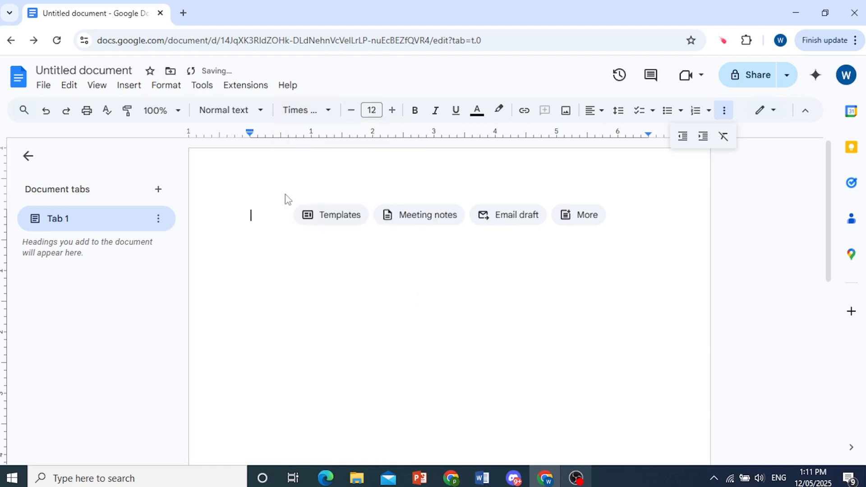
{"action": "left_click", "coordinate": [651, 484]}
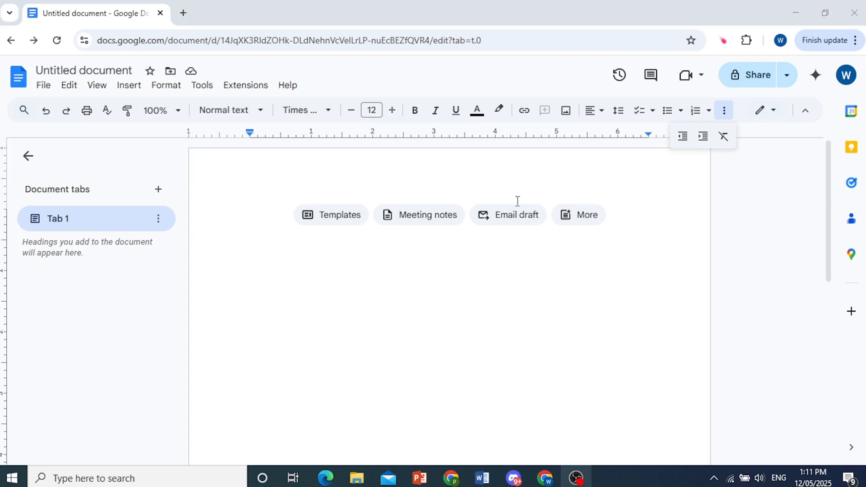
{"action": "left_click", "coordinate": [269, 195]}
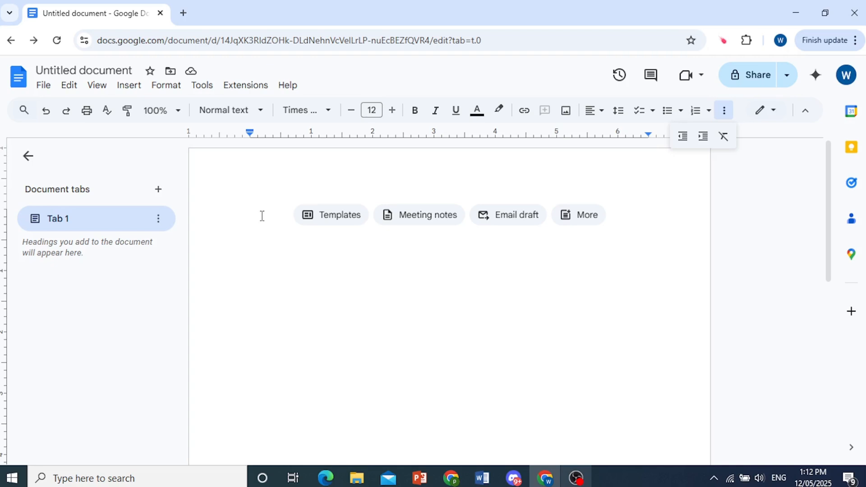
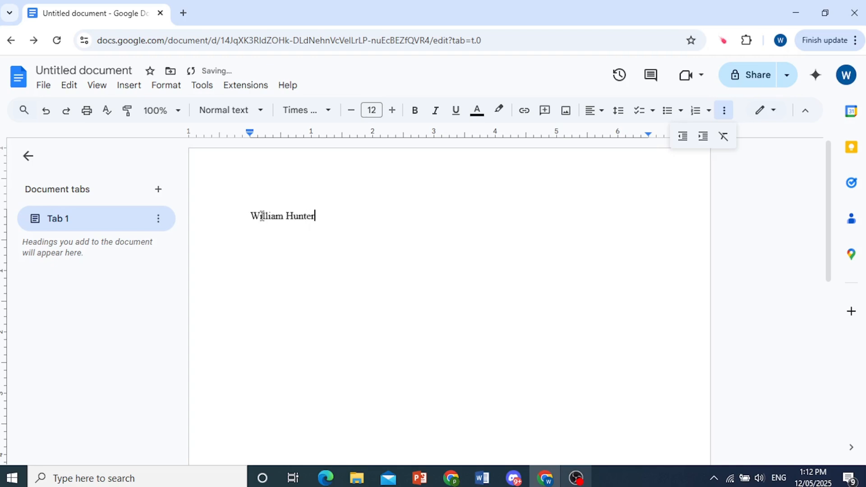
Enter the author's name at left and 'Word Count: 60000' tabbed to the right
{"action": "key", "text": "Tab"}
{"action": "key", "text": "Tab"}
{"action": "key", "text": "Tab"}
{"action": "key", "text": "Tab"}
{"action": "key", "text": "Tab"}
{"action": "key", "text": "Tab"}
{"action": "key", "text": "Tab"}
{"action": "type", "text": "Word Count "}
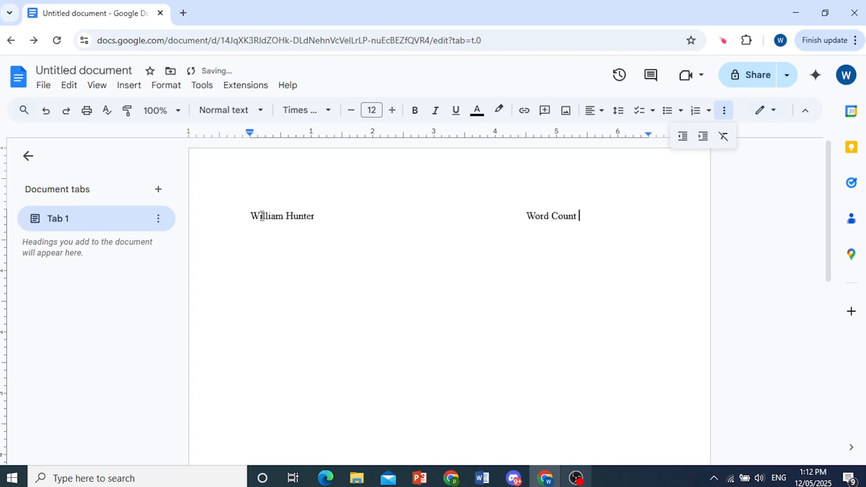
{"action": "type", "text": "60000"}
{"action": "left_click", "coordinate": [662, 481]}
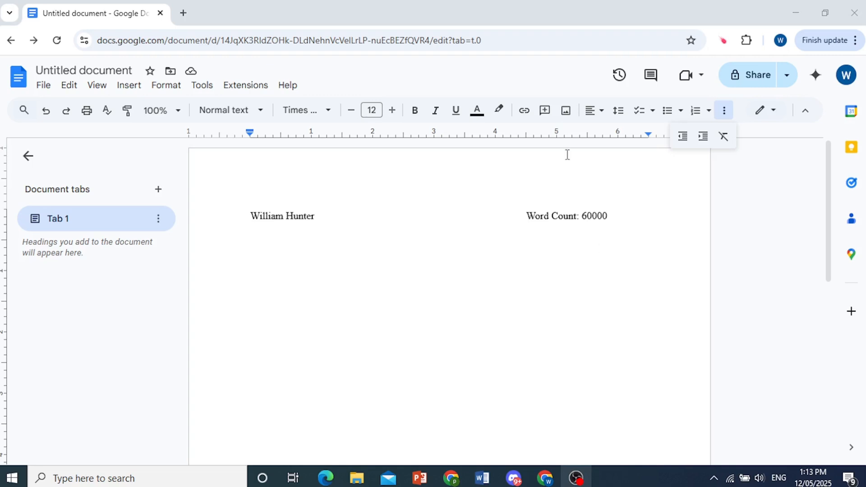
Turn on 'Display word count while typing' in the Word count dialog
{"action": "left_click", "coordinate": [202, 87]}
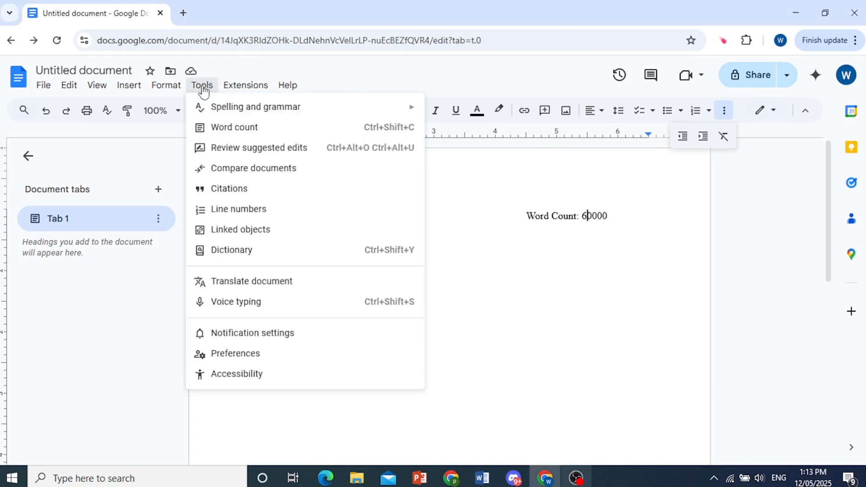
{"action": "left_click", "coordinate": [232, 129]}
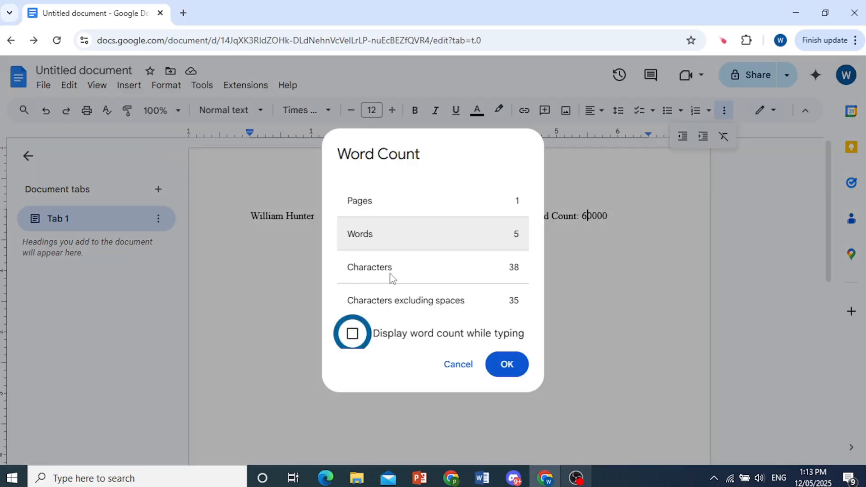
{"action": "left_click", "coordinate": [353, 334]}
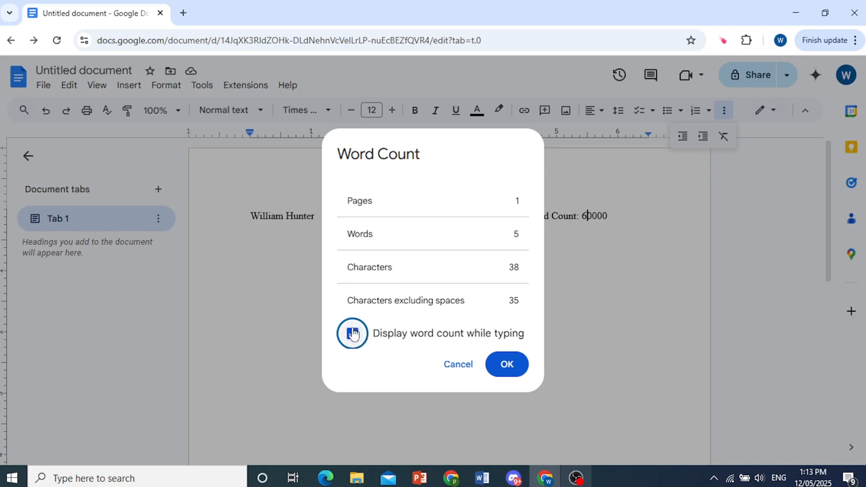
{"action": "left_click_drag", "start_coordinate": [514, 235], "coordinate": [528, 238]}
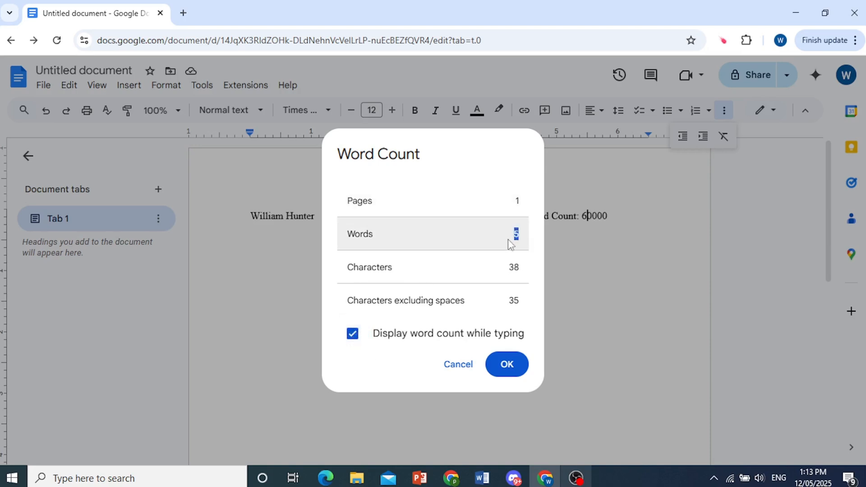
{"action": "left_click", "coordinate": [507, 368]}
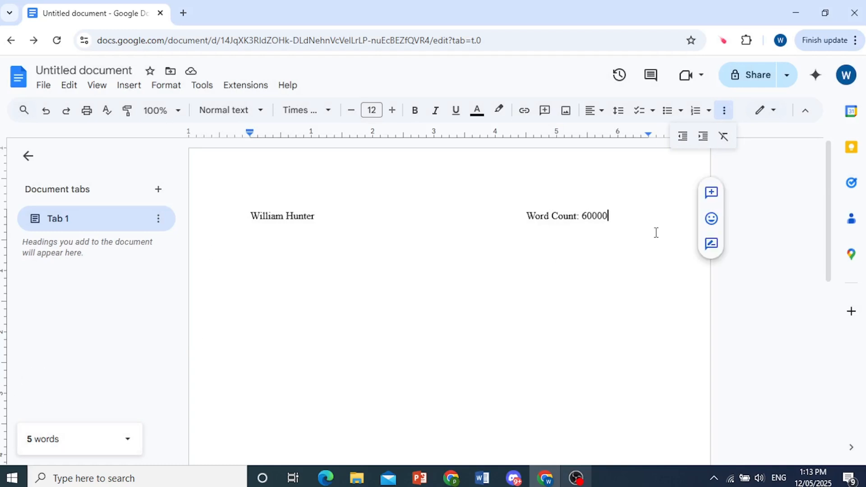
Type a test word 'hello' on a new line, then undo it
{"action": "key", "text": "Return"}
{"action": "type", "text": "hello"}
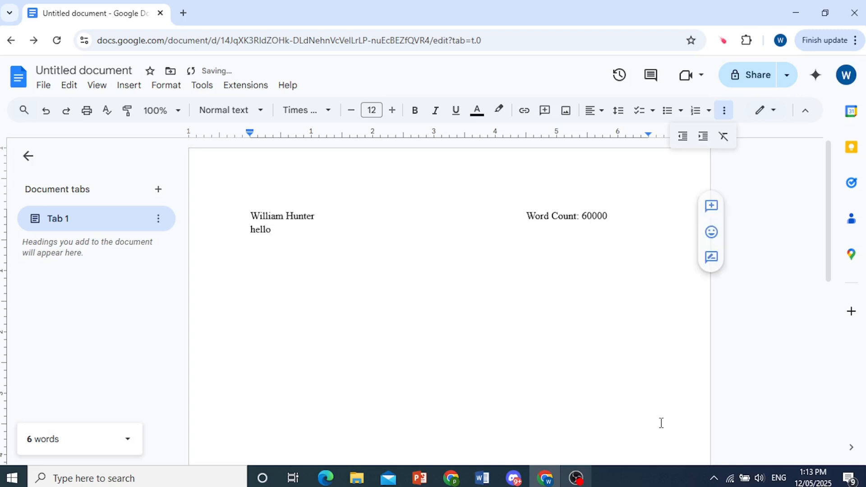
{"action": "key", "text": "ctrl+z"}
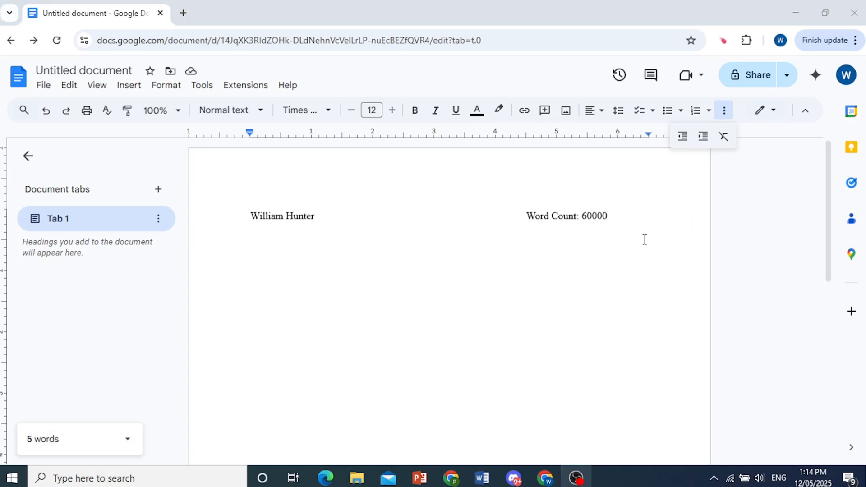
{"action": "left_click", "coordinate": [656, 216]}
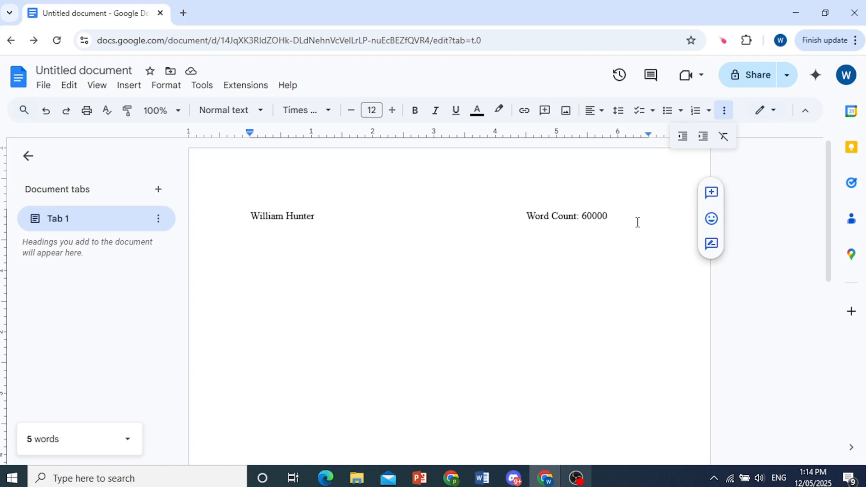
Add a '1234 Address' line below the author's name
{"action": "left_click", "coordinate": [612, 218]}
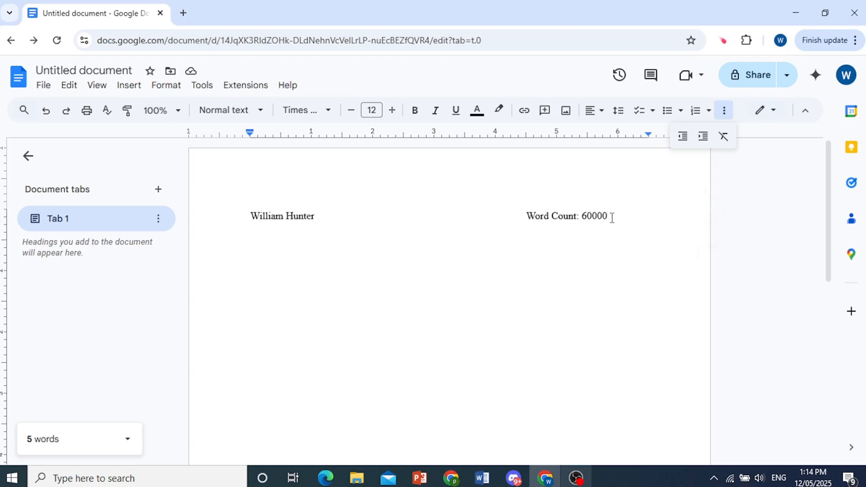
{"action": "key", "text": "Return"}
{"action": "type", "text": "1234 Address"}
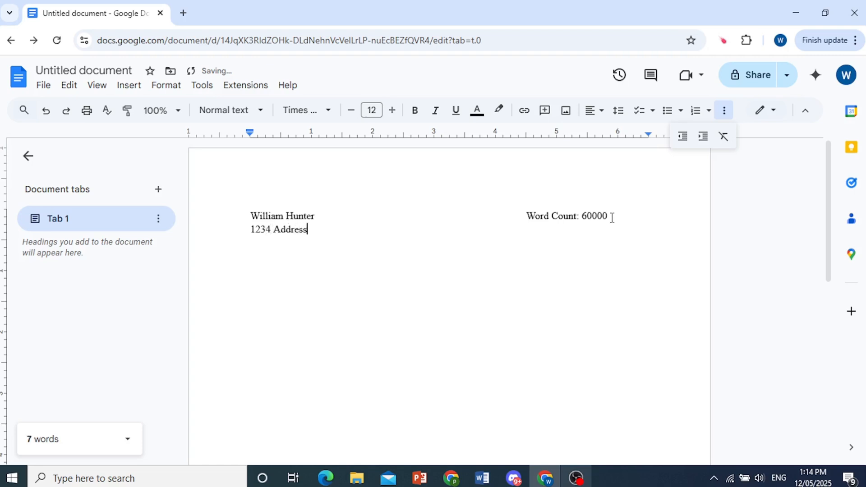
{"action": "key", "text": "Return"}
{"action": "left_click", "coordinate": [676, 466]}
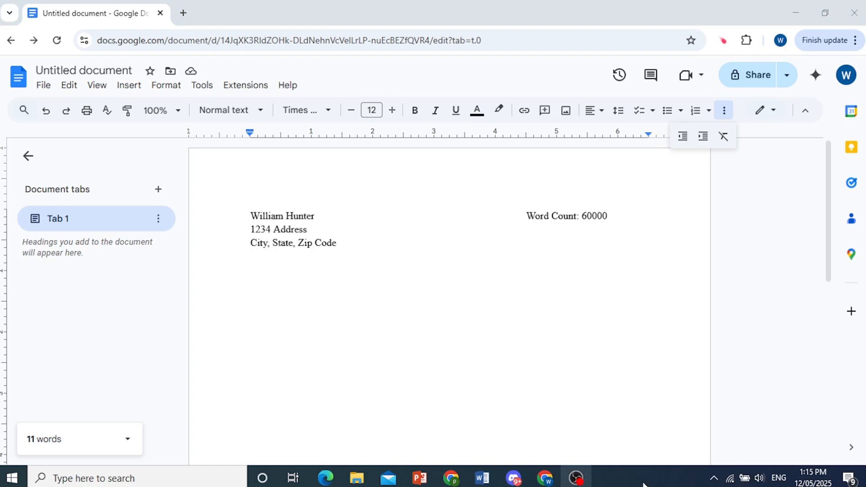
Add an 'Email Address' line under City, State, Zip Code, followed by a blank line
{"action": "left_click", "coordinate": [444, 260]}
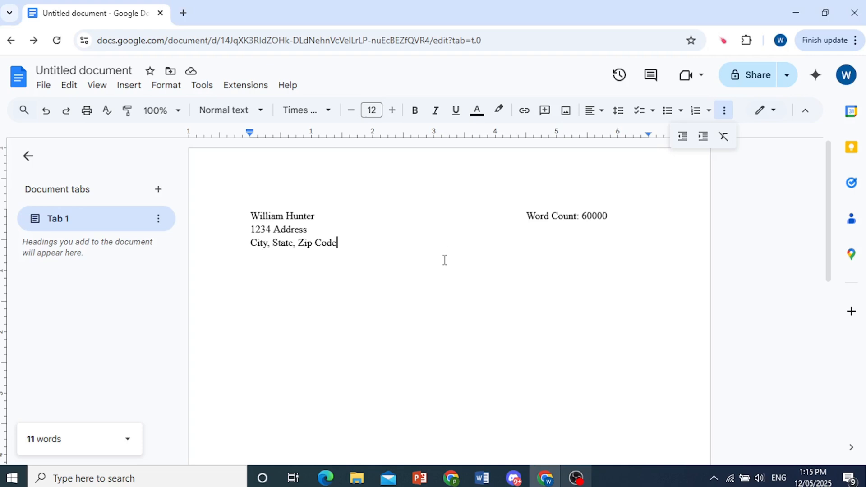
{"action": "key", "text": "Return"}
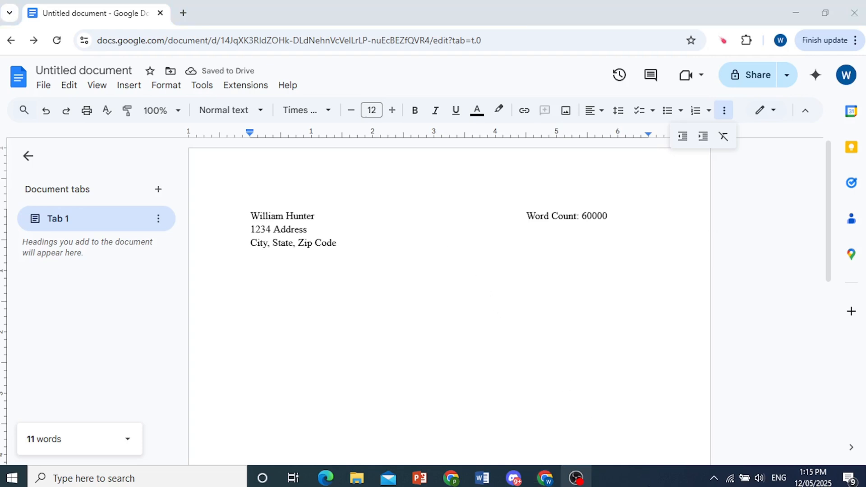
{"action": "type", "text": "Email Address"}
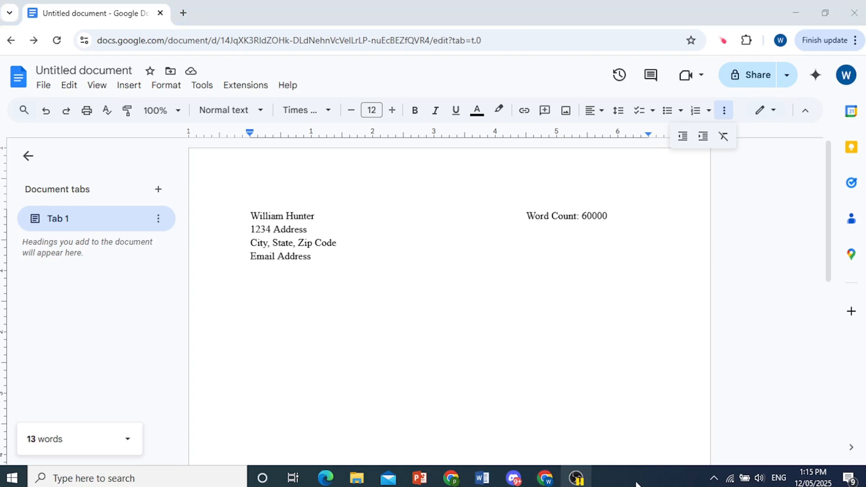
{"action": "double_click", "coordinate": [403, 264]}
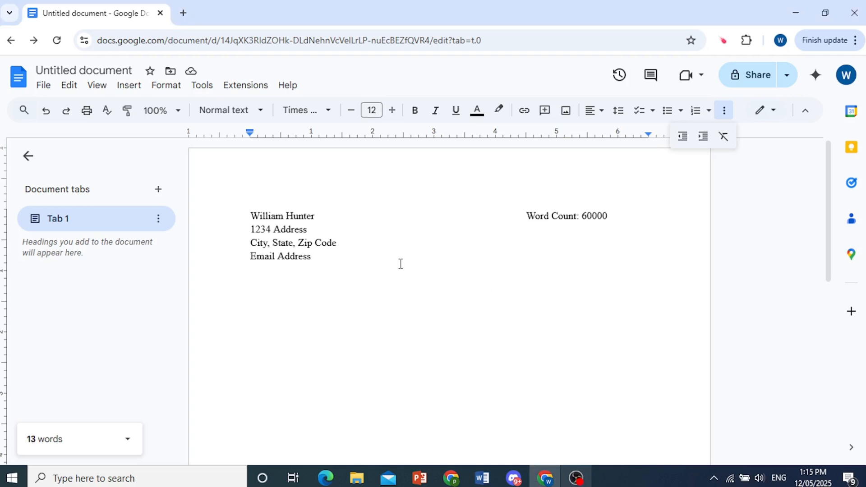
{"action": "left_click", "coordinate": [364, 253]}
{"action": "key", "text": "Return"}
{"action": "key", "text": "Return"}
{"action": "key", "text": "Return"}
{"action": "key", "text": "Return"}
{"action": "key", "text": "Return"}
{"action": "key", "text": "Return"}
{"action": "key", "text": "Return"}
{"action": "key", "text": "Return"}
{"action": "key", "text": "Return"}
{"action": "key", "text": "Return"}
{"action": "key", "text": "Return"}
{"action": "key", "text": "Return"}
{"action": "key", "text": "Return"}
{"action": "key", "text": "Return"}
{"action": "key", "text": "Return"}
{"action": "key", "text": "Return"}
{"action": "key", "text": "Return"}
{"action": "key", "text": "Return"}
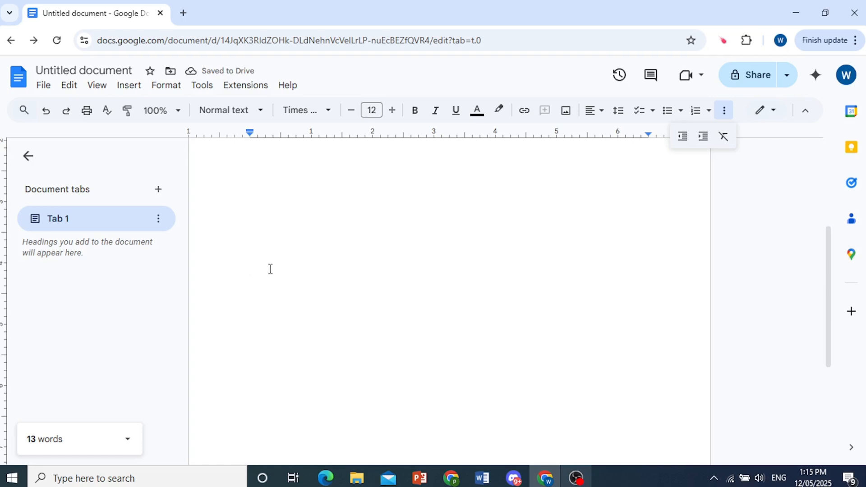
Centre-align a blank line partway down and type 'MANUSCRIPT TITLE' on it
{"action": "left_click", "coordinate": [595, 115]}
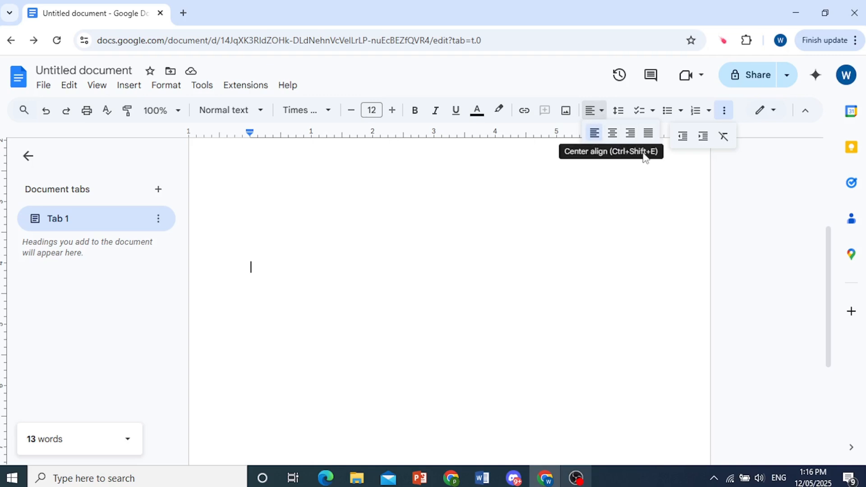
{"action": "left_click", "coordinate": [612, 133]}
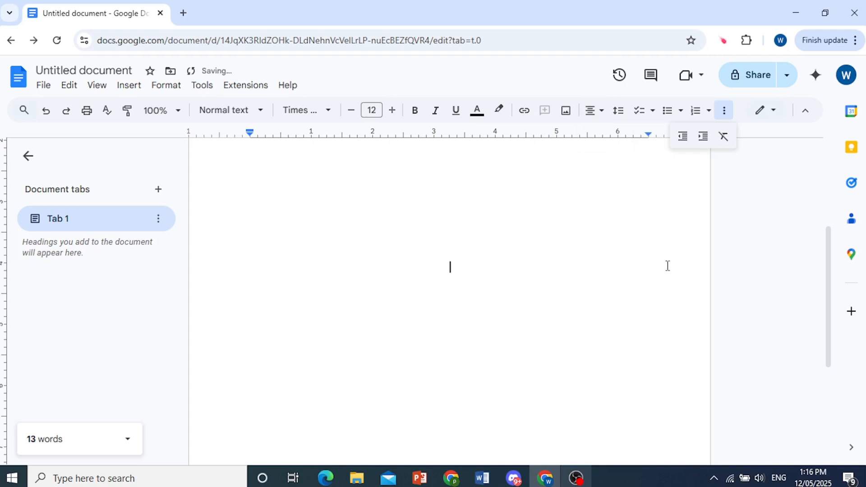
{"action": "left_click", "coordinate": [662, 484]}
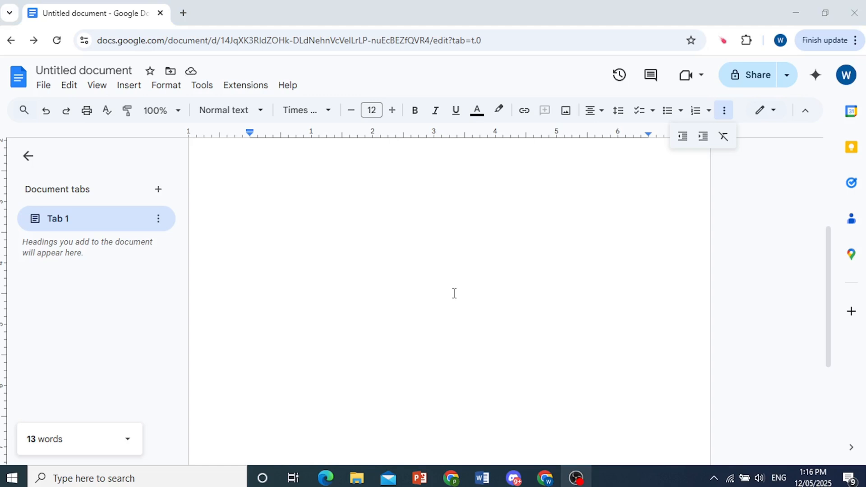
{"action": "left_click", "coordinate": [460, 276]}
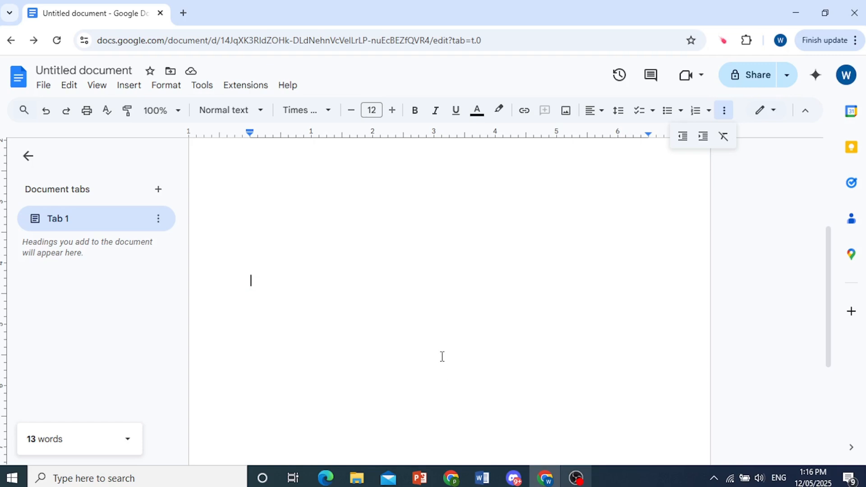
{"action": "left_click", "coordinate": [536, 298]}
{"action": "type", "text": "MANUSCRIPT TIT"}
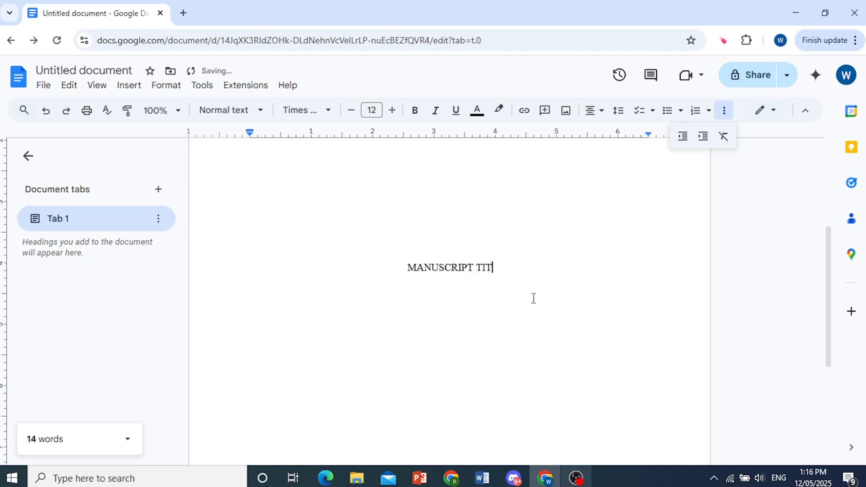
{"action": "type", "text": "LE"}
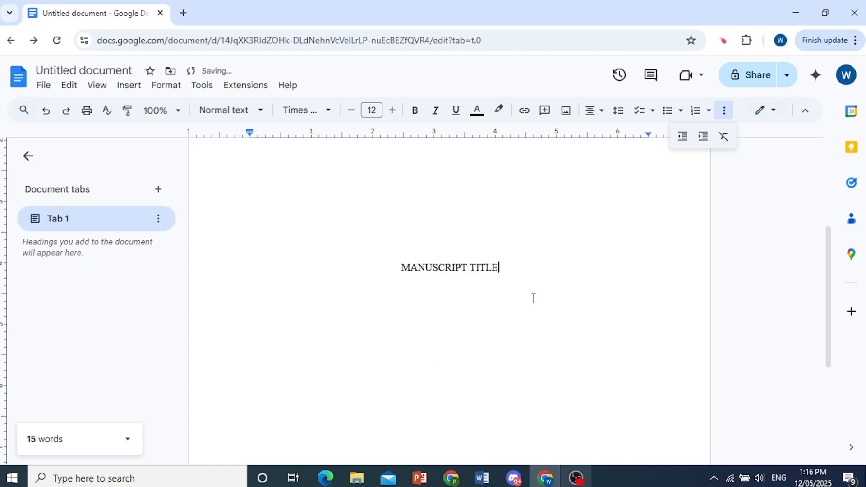
{"action": "left_click", "coordinate": [648, 483]}
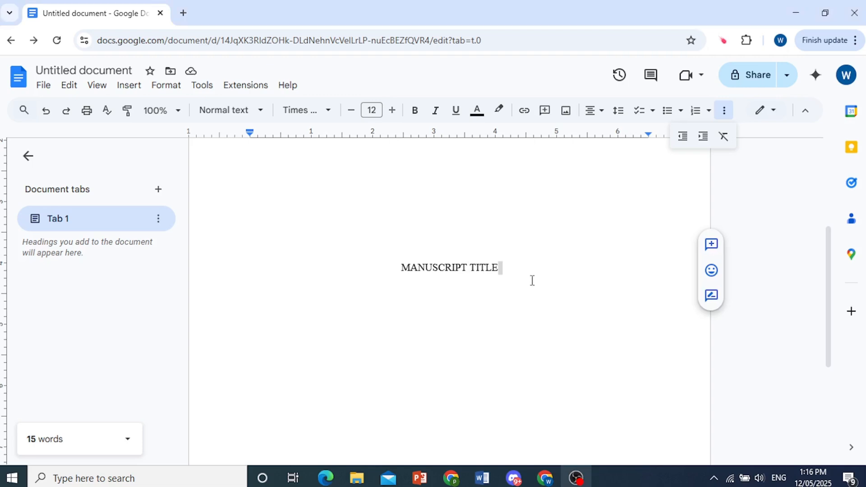
{"action": "left_click", "coordinate": [533, 281]}
Add a centred 'By:' line with the author's name and pen-name phrase beneath the title
{"action": "left_click", "coordinate": [520, 273]}
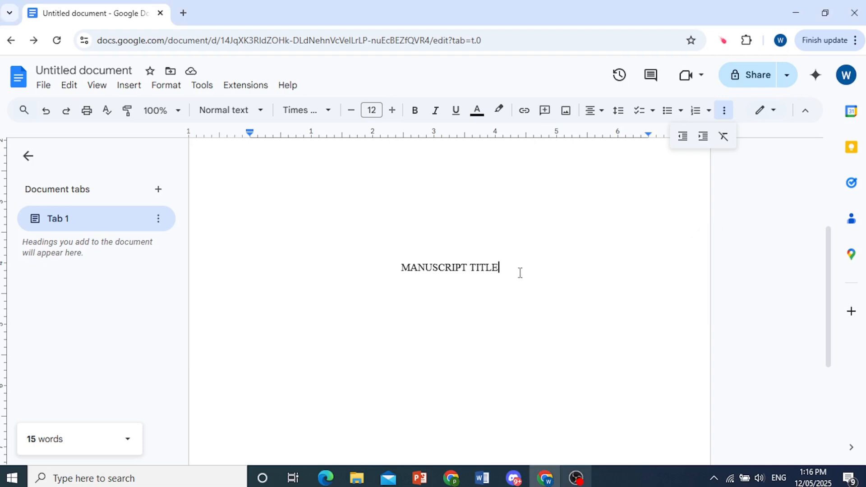
{"action": "key", "text": "Return"}
{"action": "type", "text": "bY"}
{"action": "key", "text": "BackSpace"}
{"action": "key", "text": "BackSpace"}
{"action": "type", "text": "By:"}
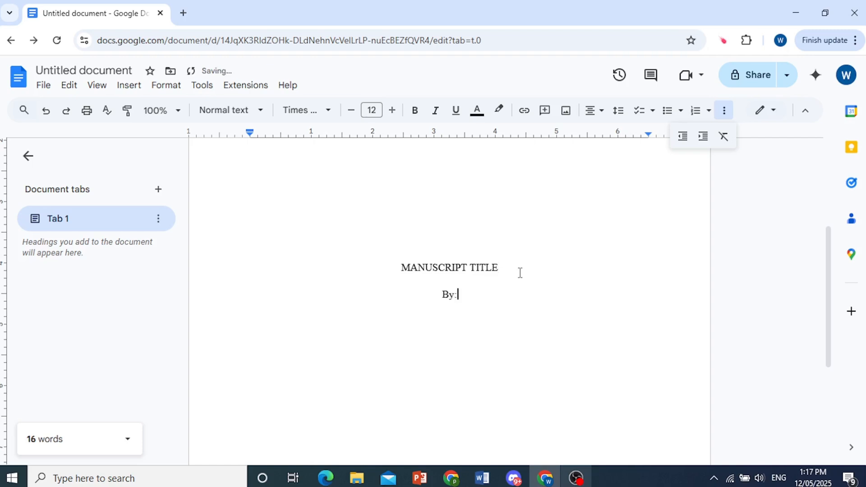
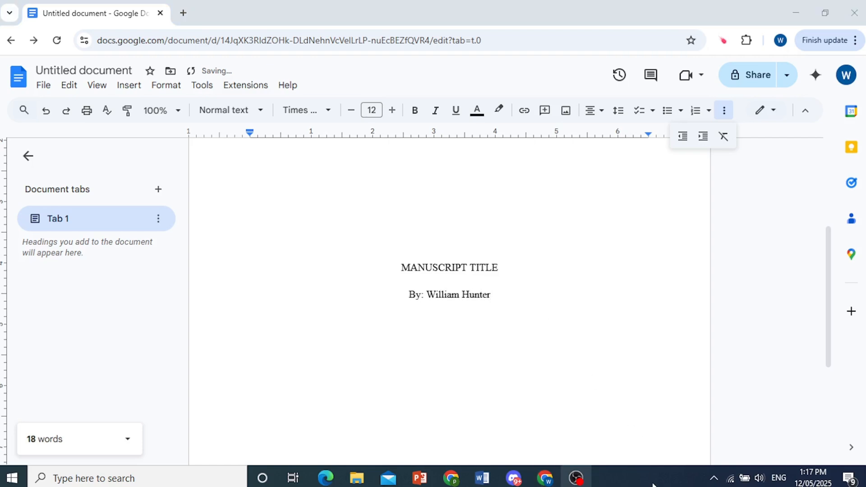
{"action": "type", "text": "writing as Pioneer Legend"}
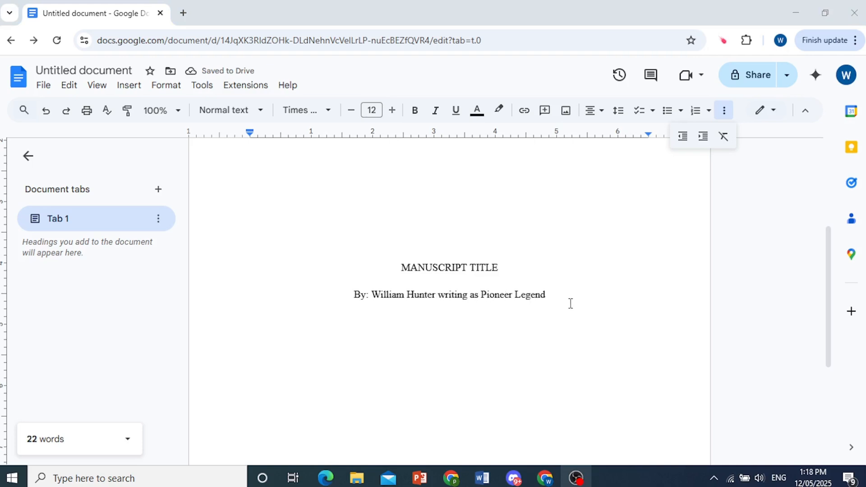
{"action": "left_click_drag", "start_coordinate": [547, 294], "coordinate": [480, 297]}
{"action": "left_click", "coordinate": [440, 296]}
{"action": "left_click", "coordinate": [500, 296]}
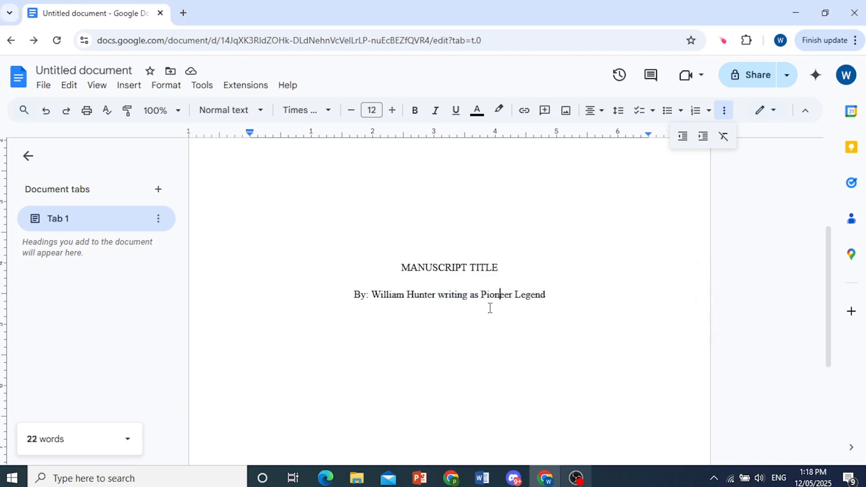
{"action": "left_click_drag", "start_coordinate": [341, 301], "coordinate": [557, 298]}
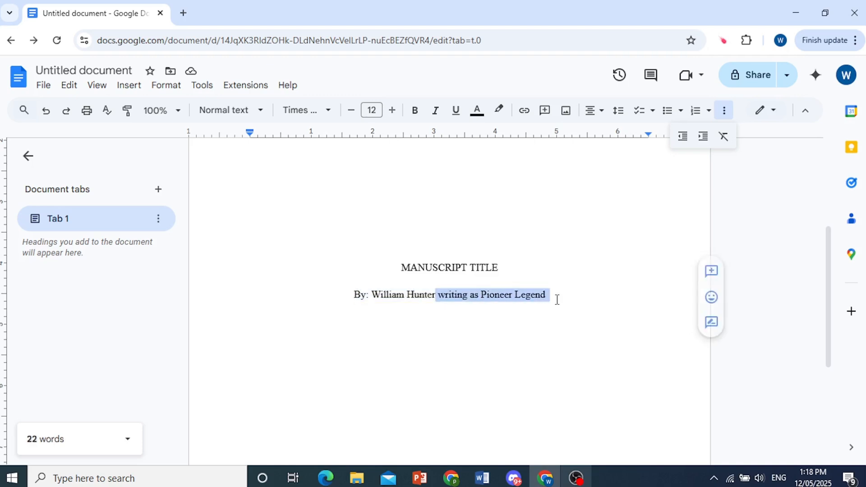
{"action": "left_click", "coordinate": [675, 486]}
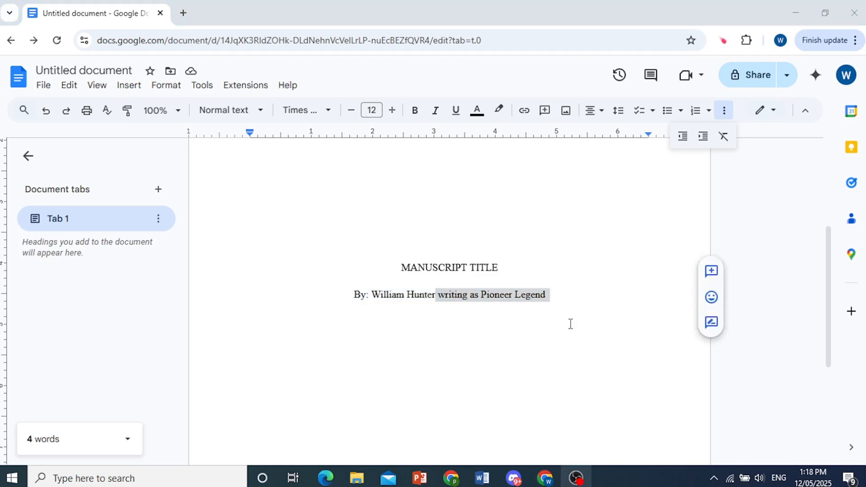
{"action": "left_click", "coordinate": [553, 296]}
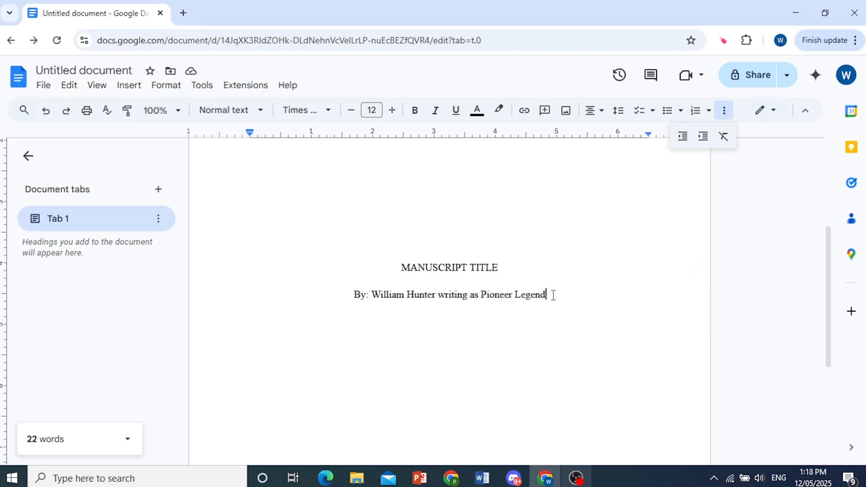
Insert a page break after the byline and put the cursor on page 2
{"action": "left_click", "coordinate": [129, 85]}
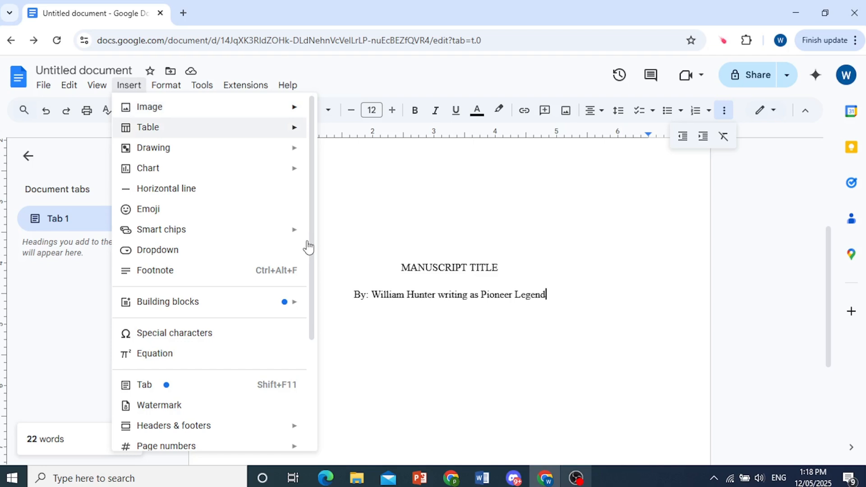
{"action": "scroll", "coordinate": [294, 294], "scroll_direction": "down", "scroll_amount": 3}
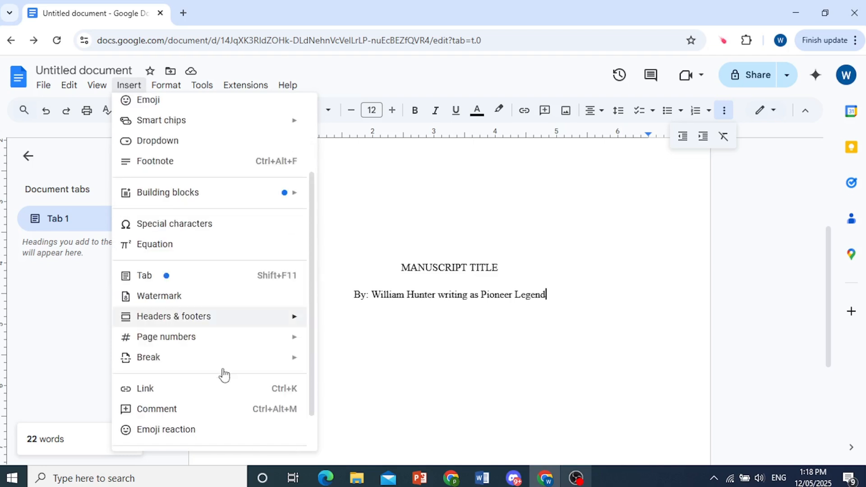
{"action": "mouse_move", "coordinate": [224, 370]}
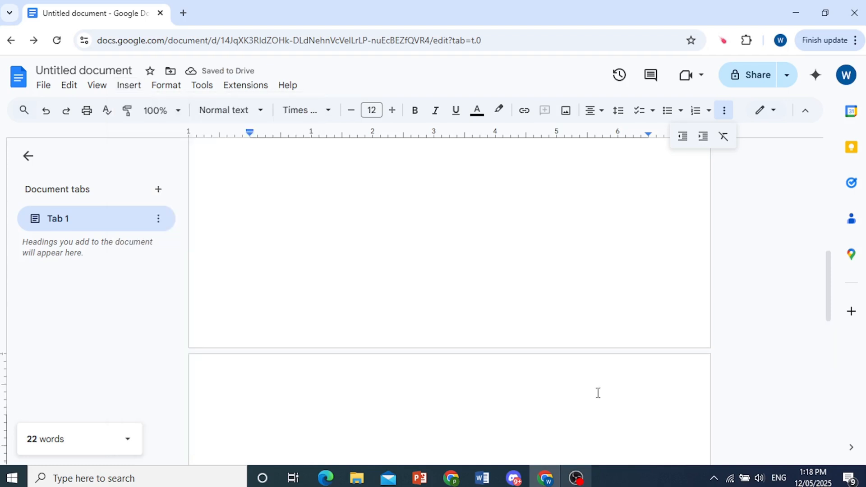
{"action": "left_click", "coordinate": [650, 482]}
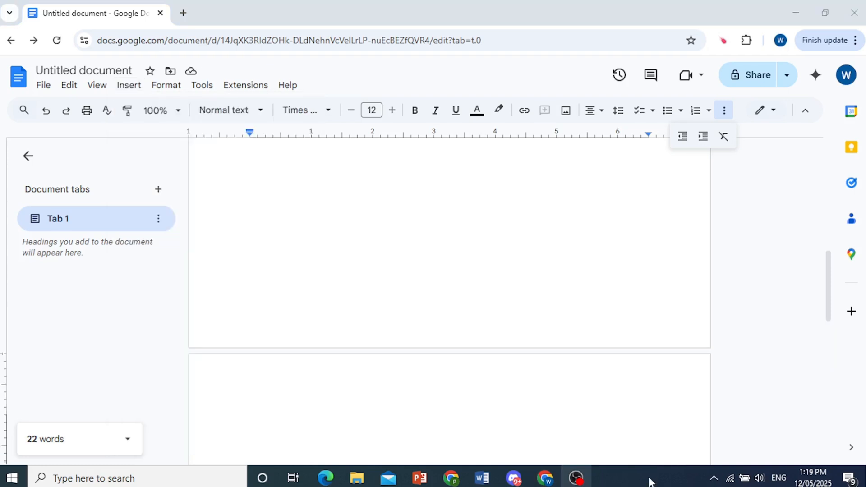
{"action": "scroll", "coordinate": [541, 333], "scroll_direction": "down", "scroll_amount": 3}
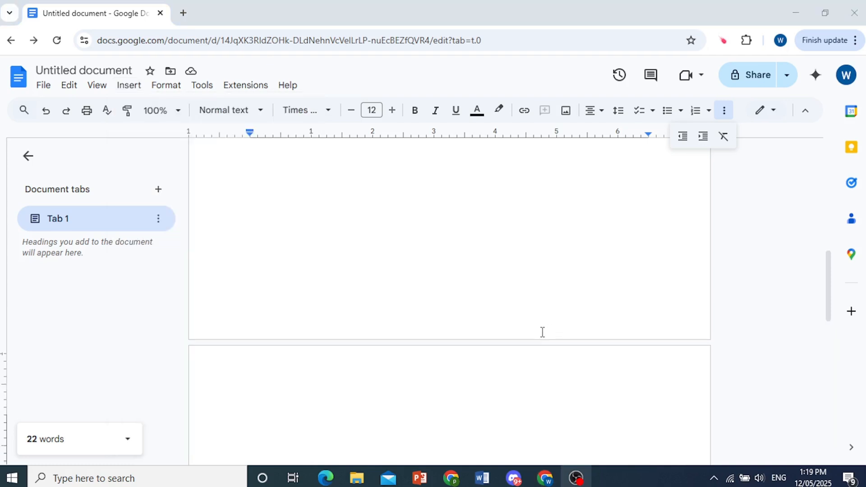
{"action": "left_click", "coordinate": [424, 295]}
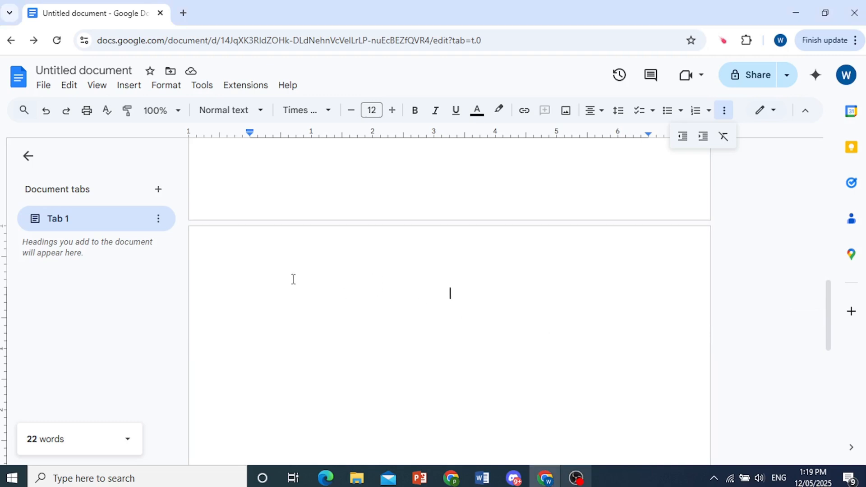
Add a header with the author's surname and '/ Jaws of Death', tabbed to the right
{"action": "left_click", "coordinate": [130, 86]}
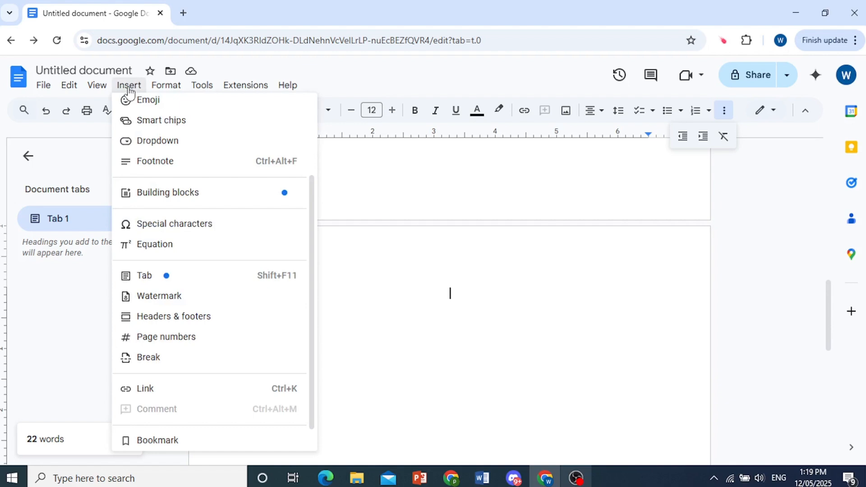
{"action": "mouse_move", "coordinate": [203, 315]}
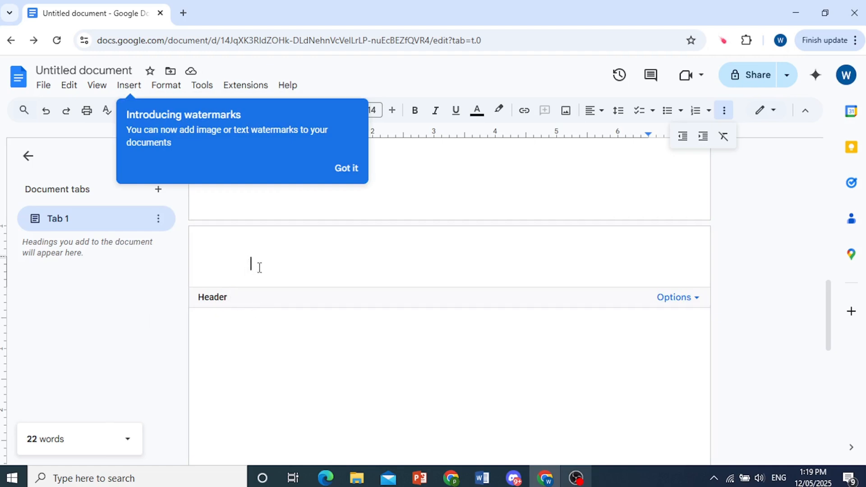
{"action": "type", "text": "Hunter"}
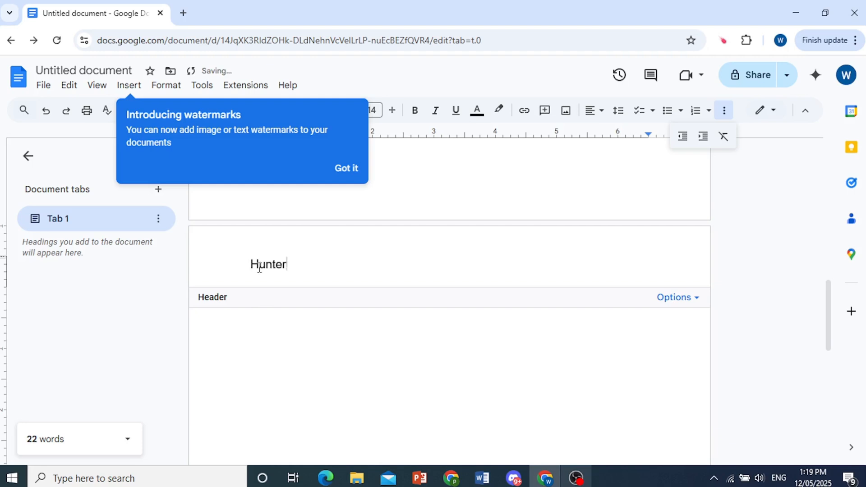
{"action": "type", "text": " / Jaws of Death"}
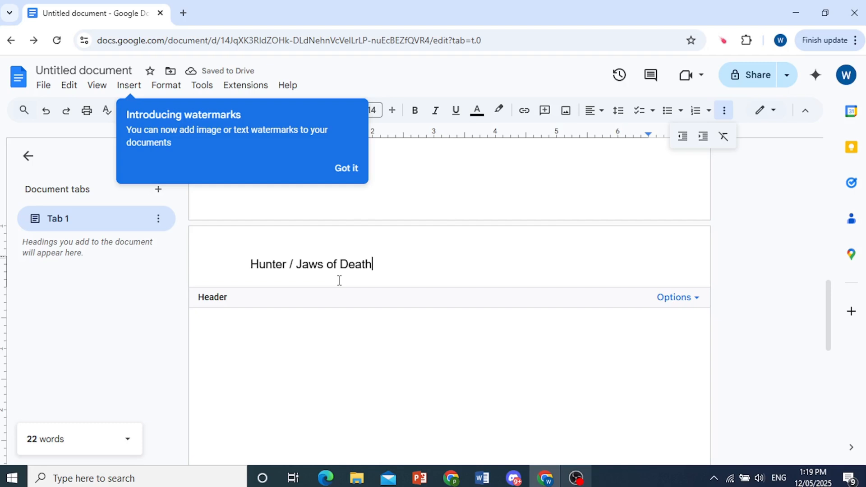
{"action": "key", "text": "Tab"}
{"action": "key", "text": "Tab"}
{"action": "key", "text": "Tab"}
{"action": "key", "text": "Tab"}
{"action": "key", "text": "Tab"}
{"action": "key", "text": "Tab"}
{"action": "key", "text": "Tab"}
Insert a top-right page number showing 1 in the header and open the header options
{"action": "left_click", "coordinate": [129, 86]}
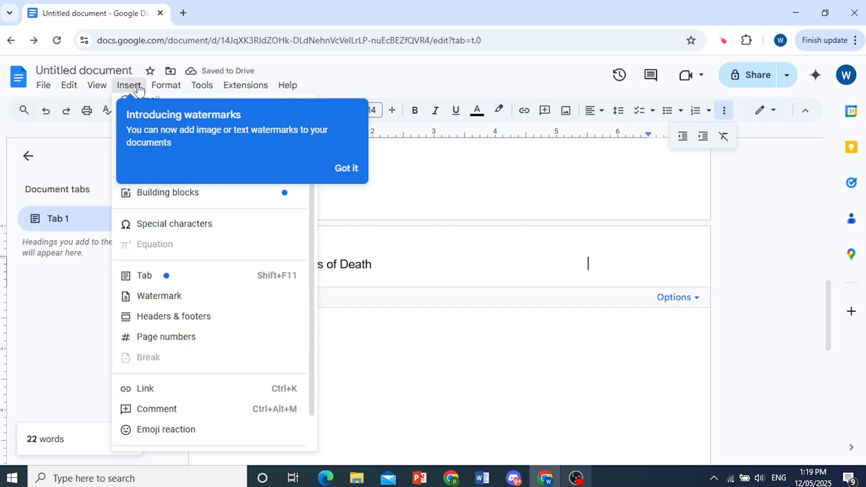
{"action": "scroll", "coordinate": [196, 293], "scroll_direction": "down", "scroll_amount": 1}
{"action": "mouse_move", "coordinate": [184, 291]}
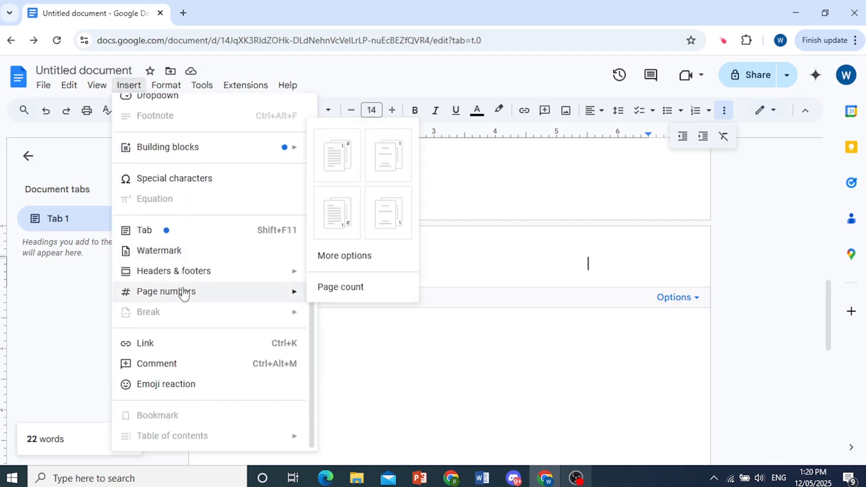
{"action": "left_click", "coordinate": [389, 158]}
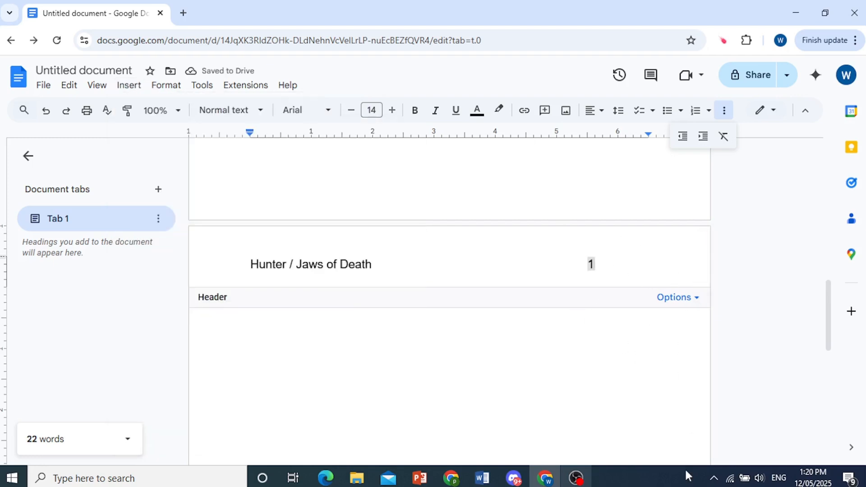
{"action": "left_click", "coordinate": [672, 481]}
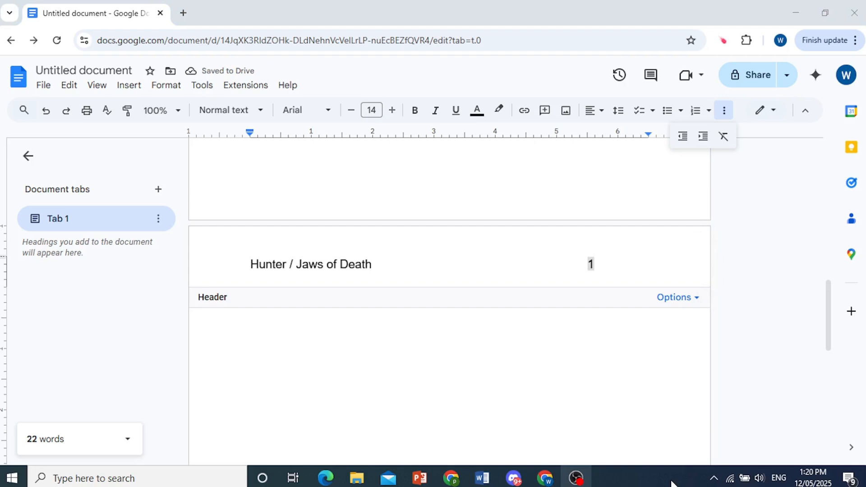
{"action": "left_click", "coordinate": [680, 299]}
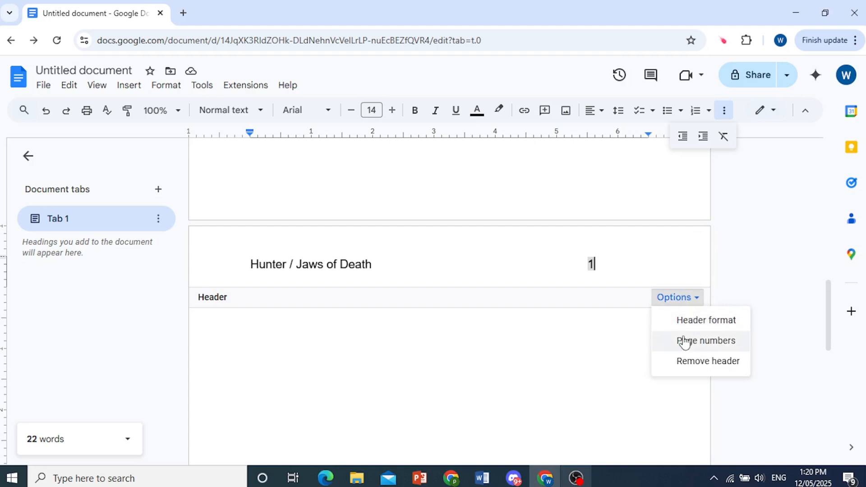
Apply 0.5-inch header and footer margins with a different first page, then resume editing the body
{"action": "left_click", "coordinate": [688, 320]}
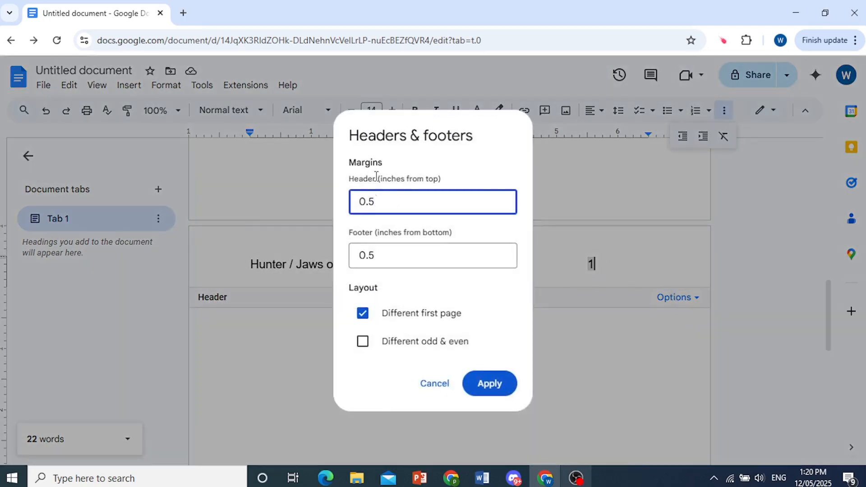
{"action": "double_click", "coordinate": [387, 199]}
{"action": "left_click", "coordinate": [398, 261]}
{"action": "double_click", "coordinate": [399, 261]}
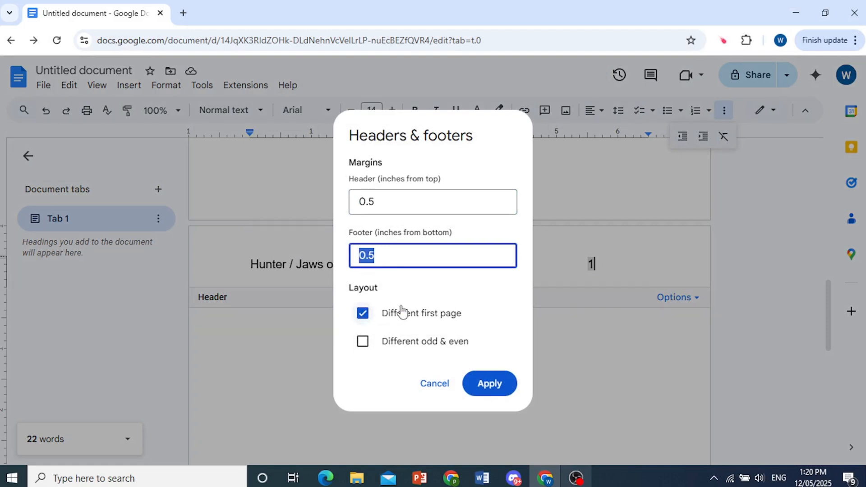
{"action": "left_click", "coordinate": [482, 380]}
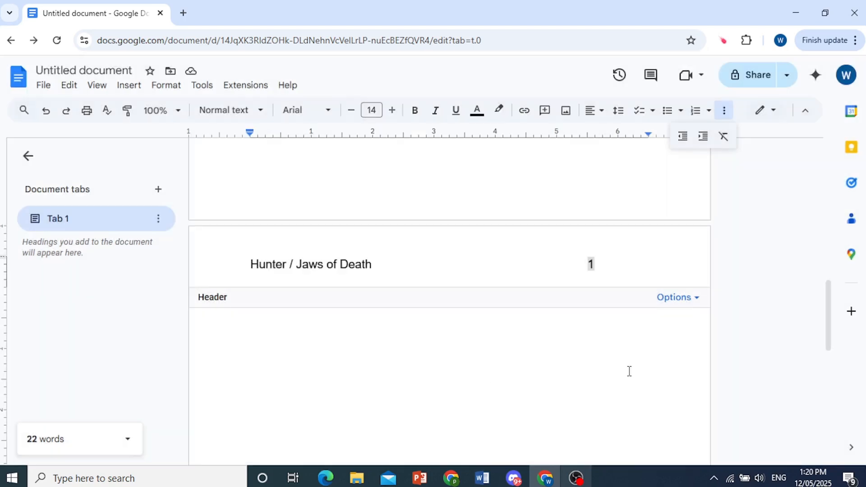
{"action": "left_click", "coordinate": [605, 367]}
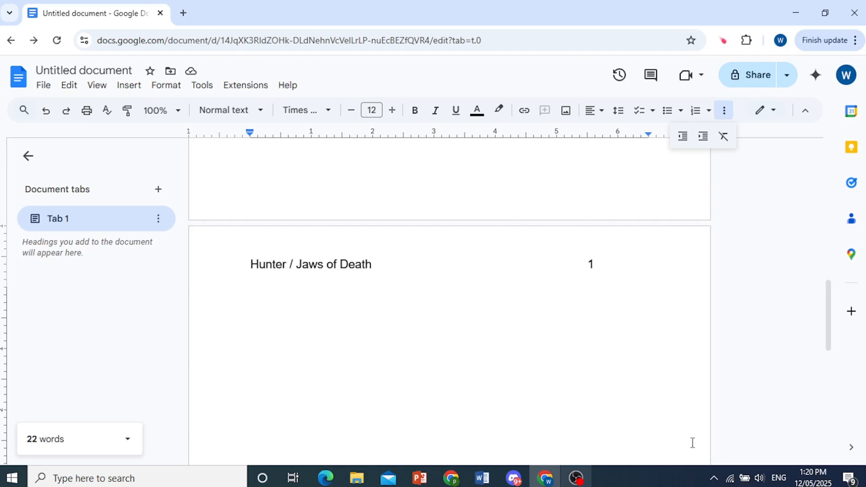
{"action": "left_click", "coordinate": [668, 480]}
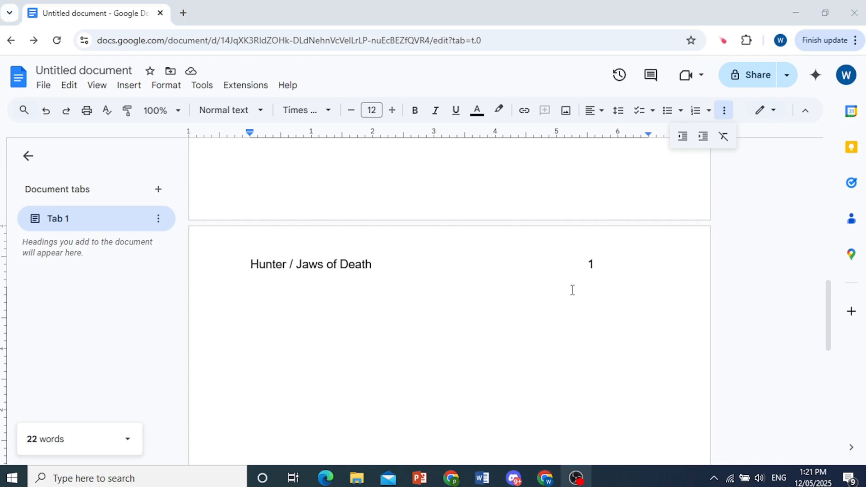
Set the body text to double line spacing and add a new blank line
{"action": "left_click", "coordinate": [168, 94]}
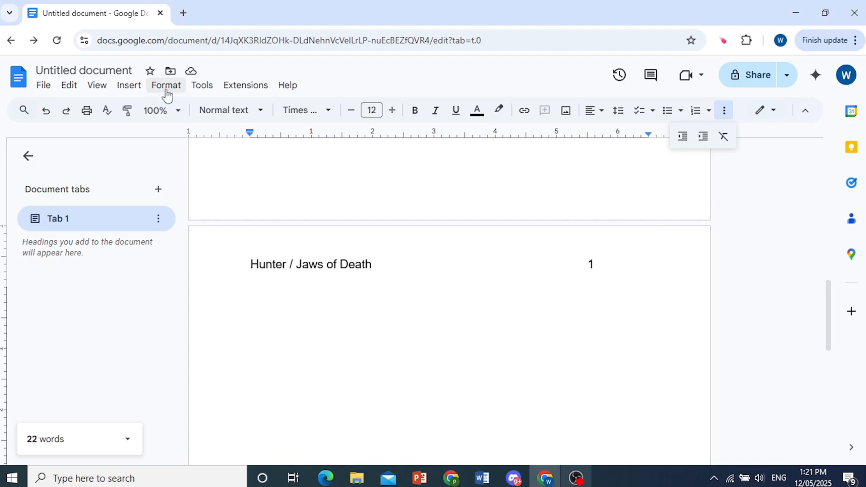
{"action": "left_click", "coordinate": [168, 93]}
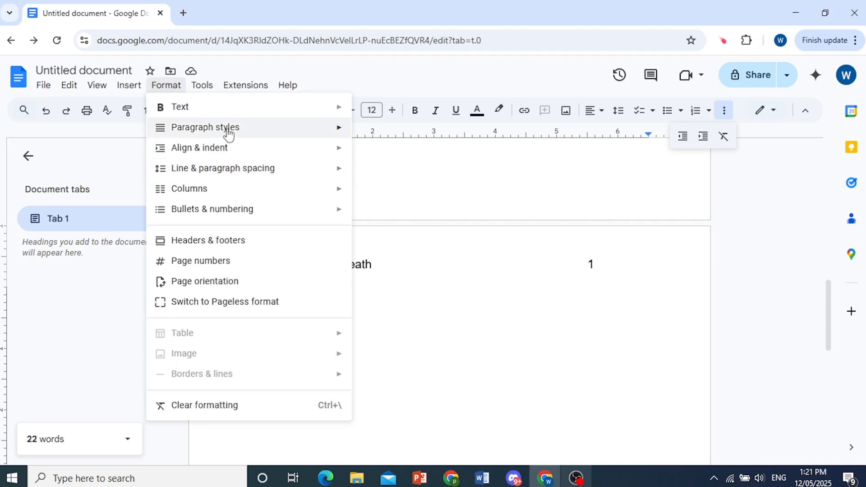
{"action": "mouse_move", "coordinate": [228, 136]}
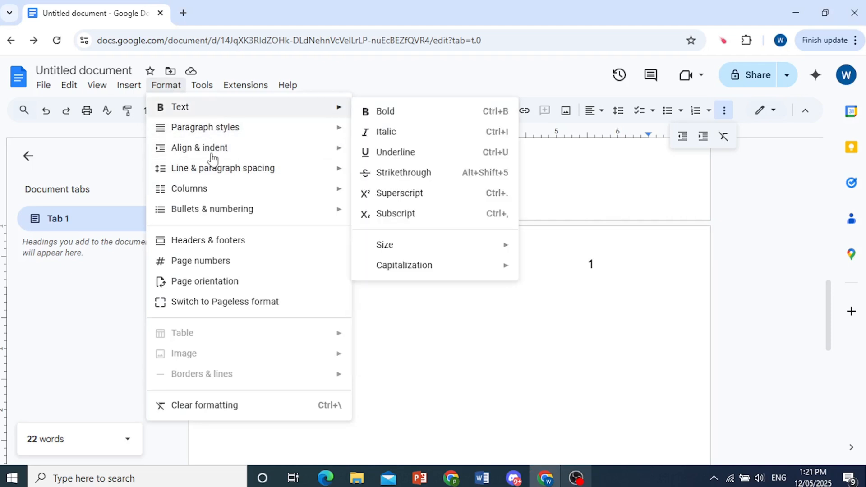
{"action": "mouse_move", "coordinate": [211, 180]}
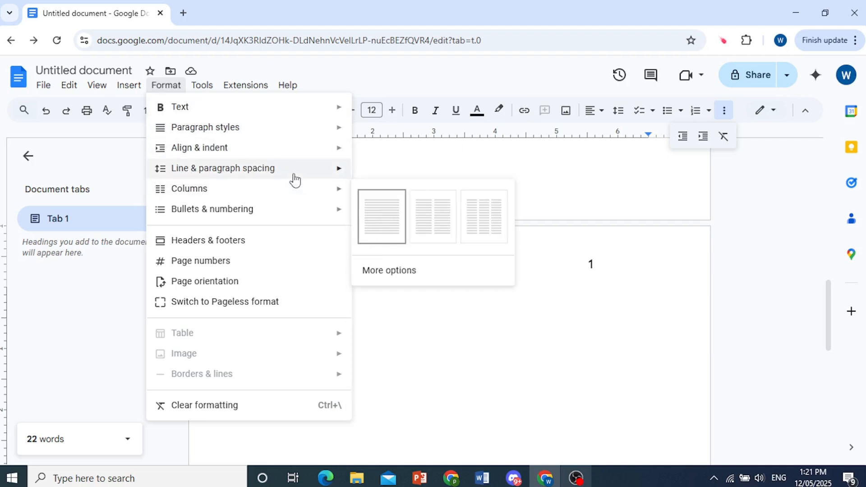
{"action": "mouse_move", "coordinate": [295, 178]}
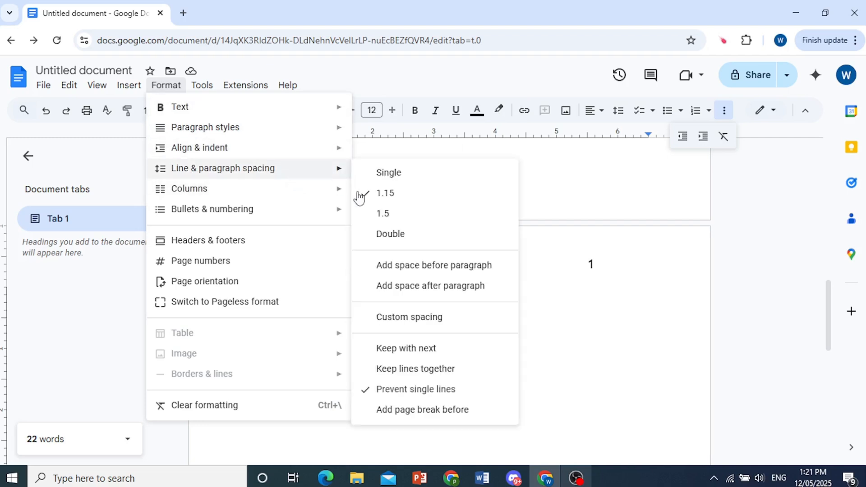
{"action": "left_click", "coordinate": [390, 235]}
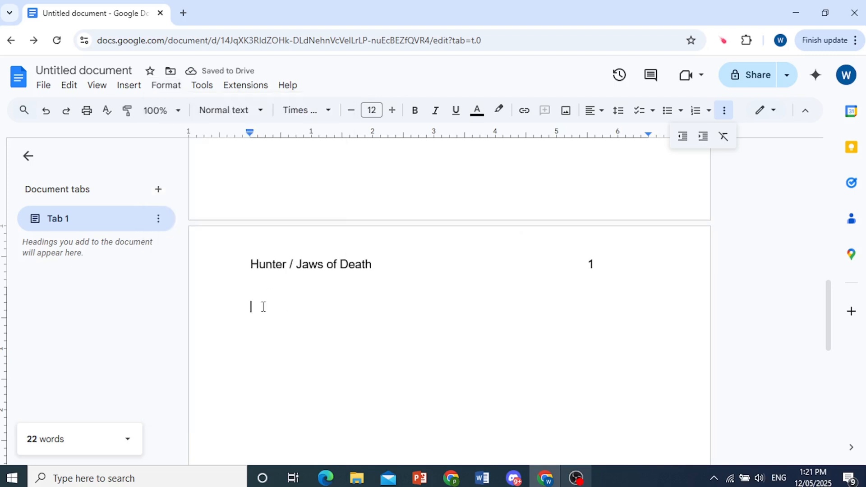
{"action": "key", "text": "Return"}
{"action": "key", "text": "Return"}
{"action": "key", "text": "Return"}
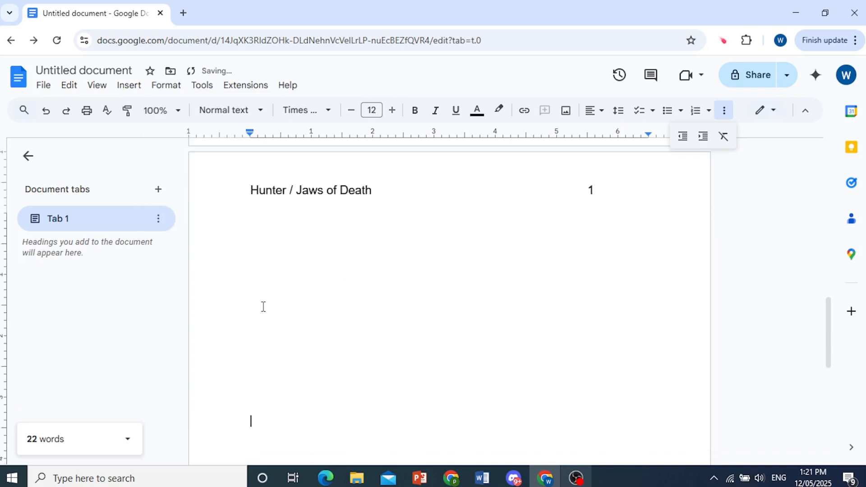
{"action": "scroll", "coordinate": [280, 307], "scroll_direction": "down", "scroll_amount": 3}
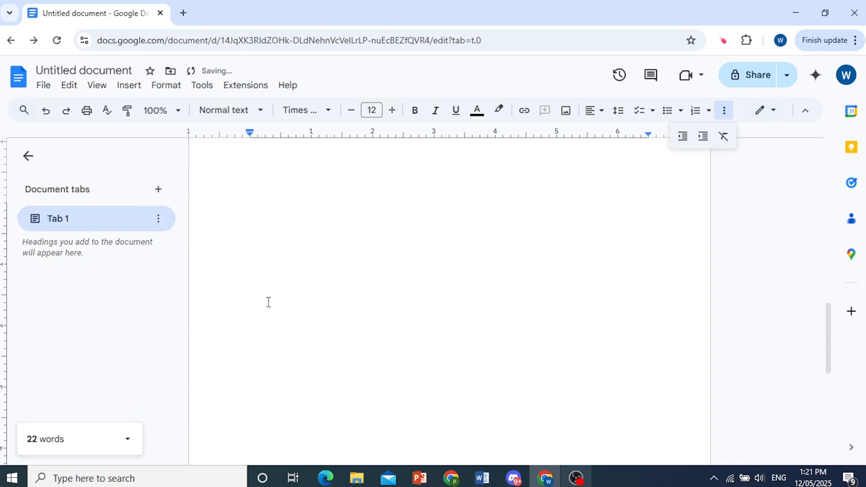
Add centred headings 'Chapter 1' and 'Yout Chapter Title' at the top of the new page
{"action": "left_click", "coordinate": [665, 486]}
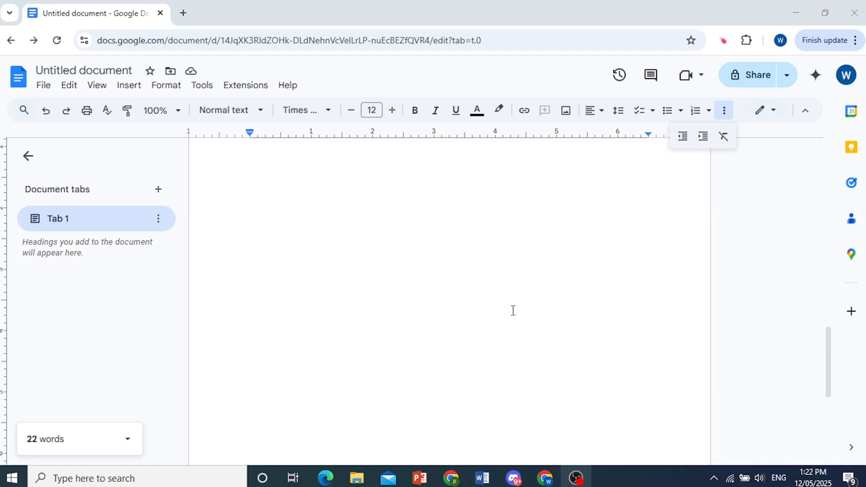
{"action": "left_click", "coordinate": [443, 306]}
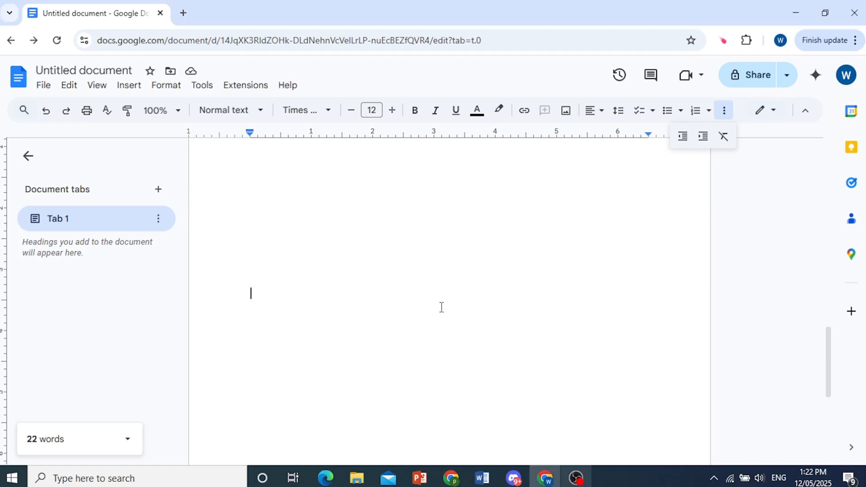
{"action": "left_click", "coordinate": [592, 113]}
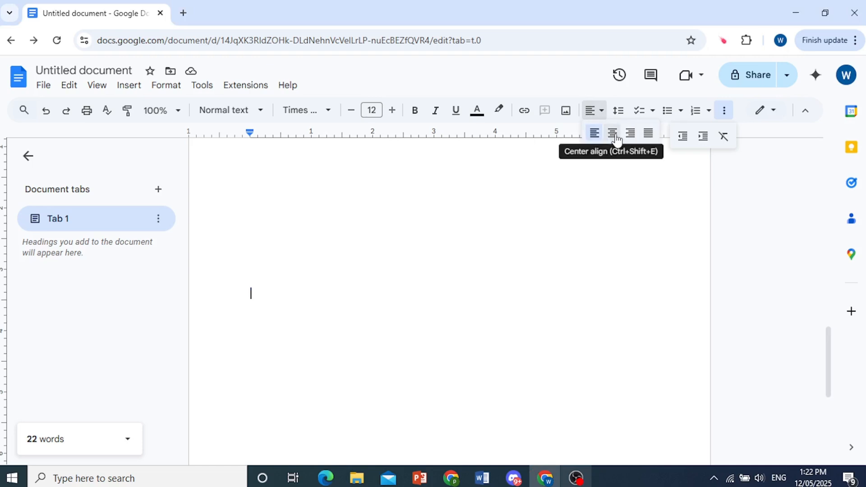
{"action": "left_click", "coordinate": [614, 135]}
{"action": "type", "text": "Chap"}
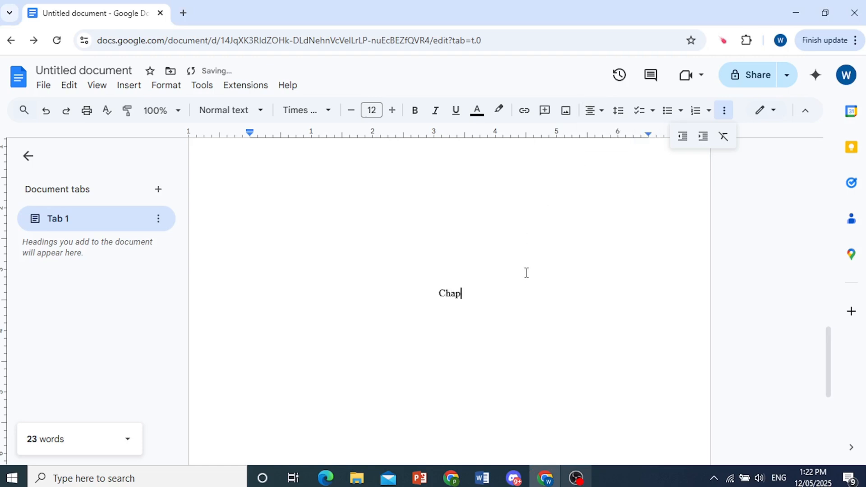
{"action": "type", "text": "ter 1"}
{"action": "key", "text": "Return"}
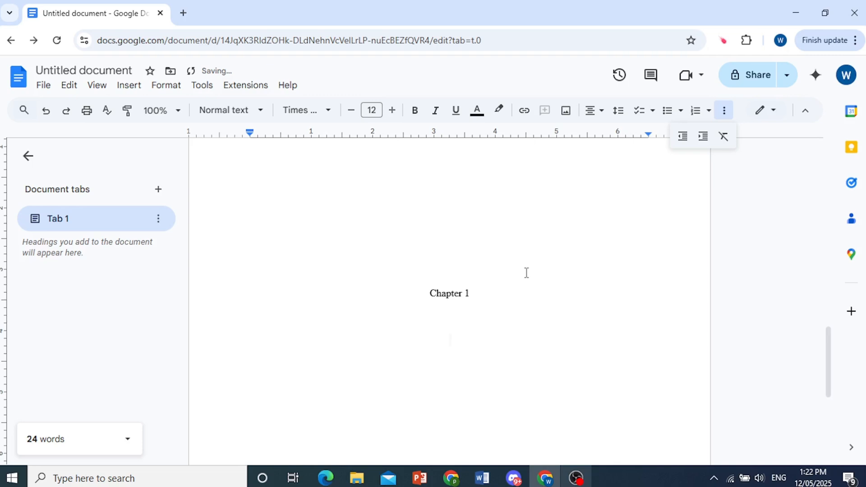
{"action": "type", "text": "Yout C"}
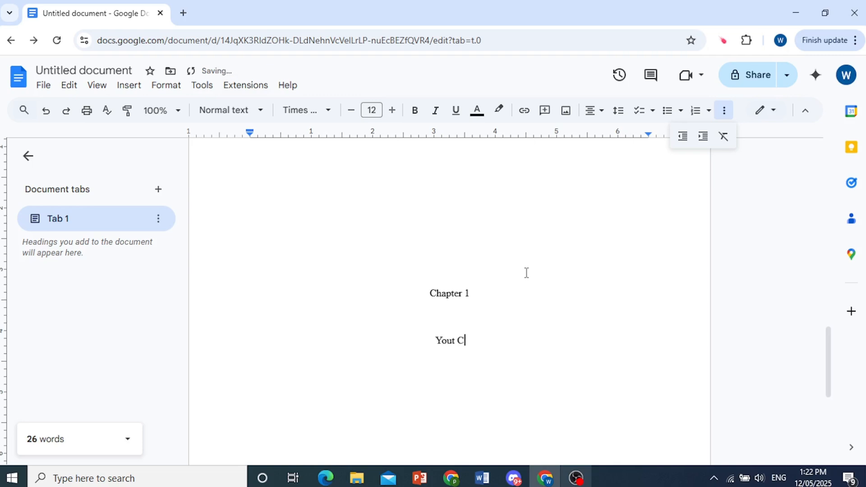
{"action": "type", "text": "hapter Title"}
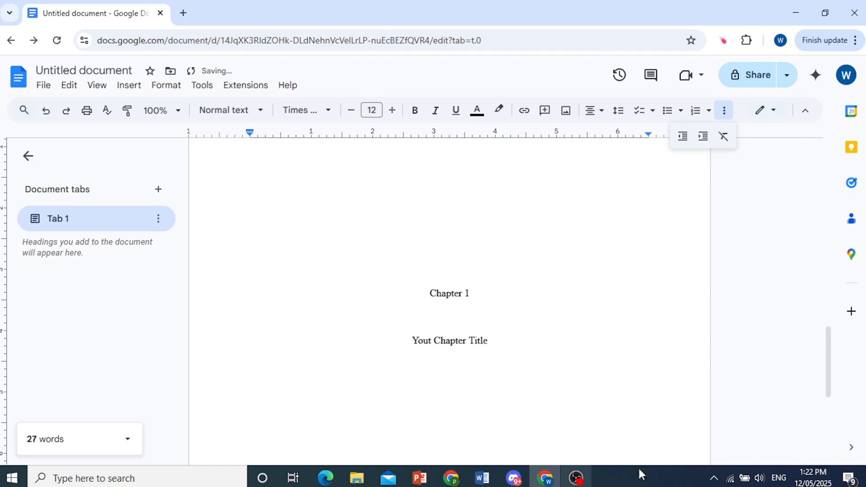
Start a new left-aligned line below the chapter title for body text
{"action": "left_click", "coordinate": [644, 482]}
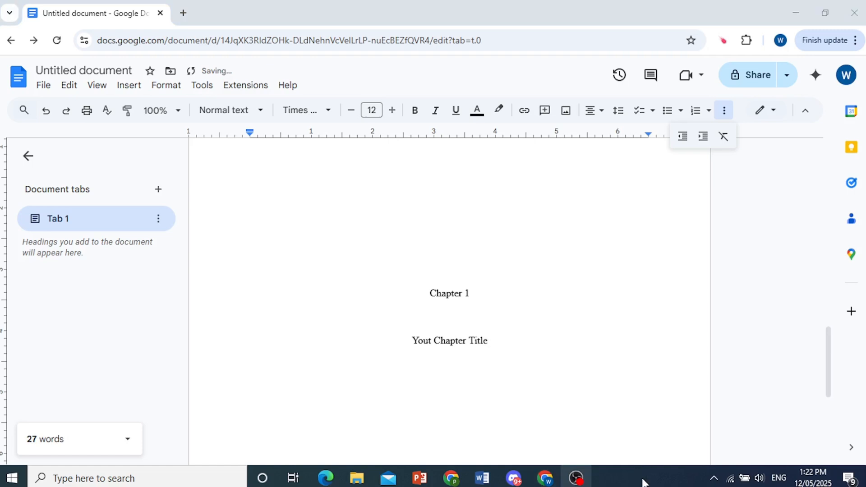
{"action": "left_click", "coordinate": [573, 353]}
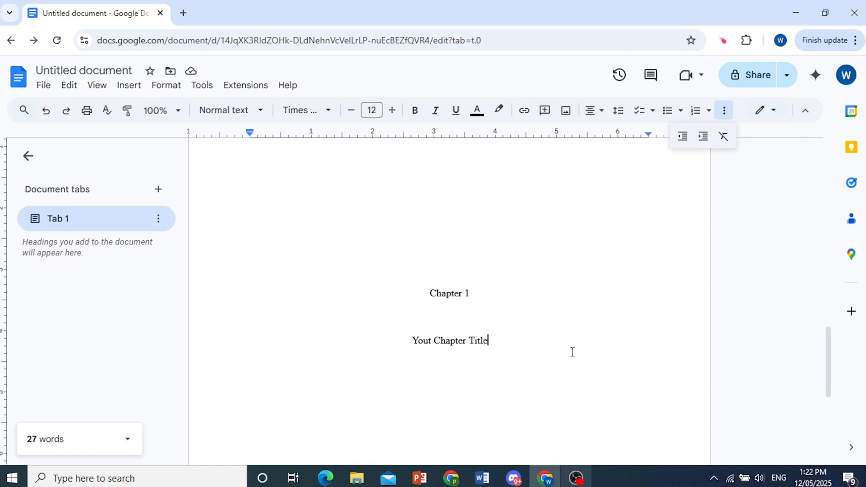
{"action": "key", "text": "Return"}
{"action": "left_click", "coordinate": [594, 112]}
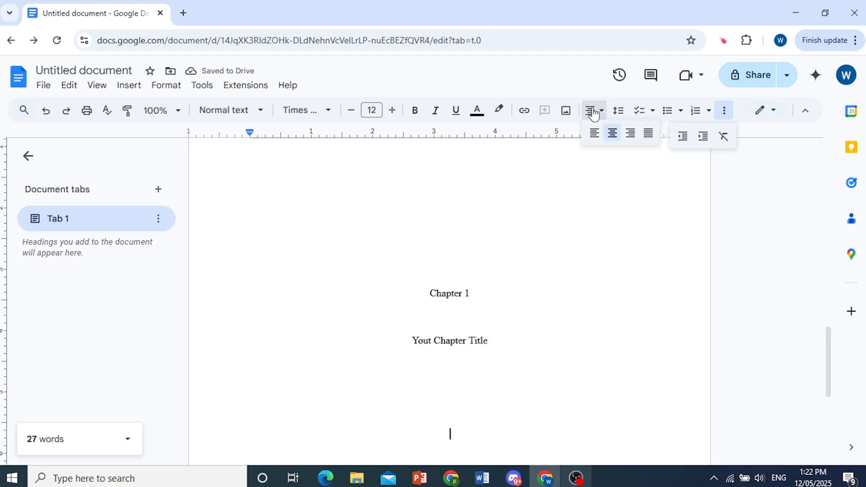
{"action": "left_click", "coordinate": [595, 133]}
Correct 'Yout' to 'Your' in the chapter title and collapse the document outline panel
{"action": "left_click", "coordinate": [432, 341]}
{"action": "key", "text": "BackSpace"}
{"action": "type", "text": "r"}
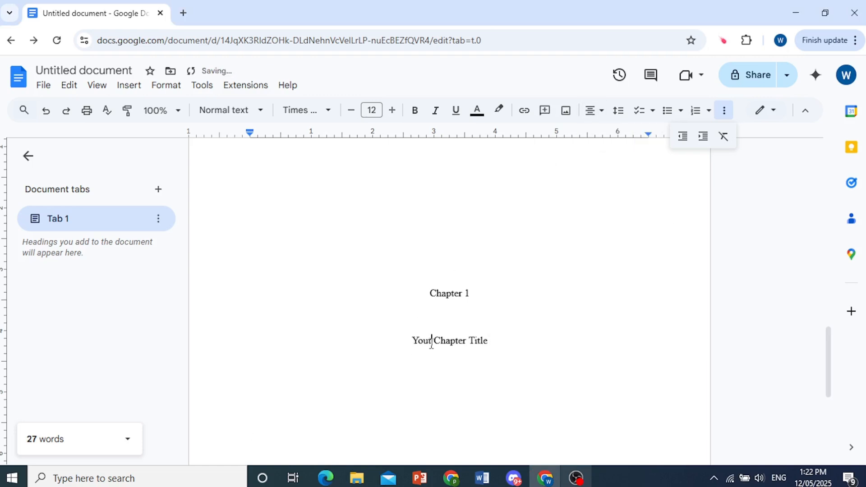
{"action": "left_click", "coordinate": [428, 440]}
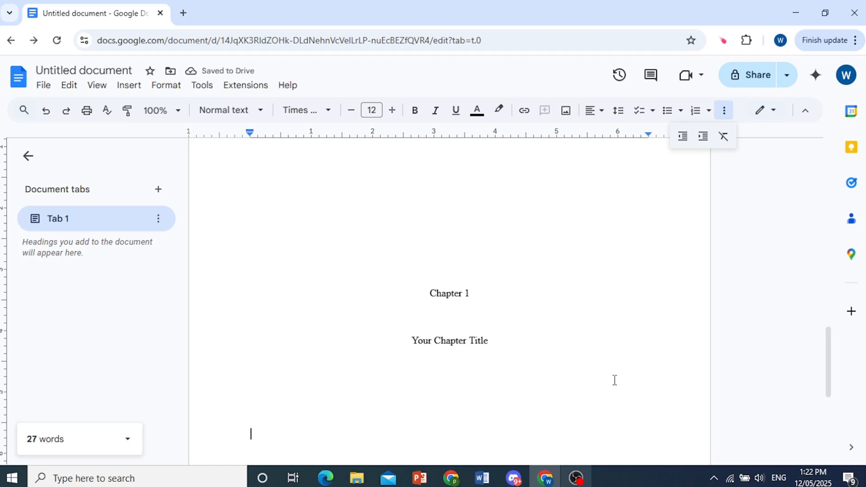
{"action": "left_click", "coordinate": [642, 472]}
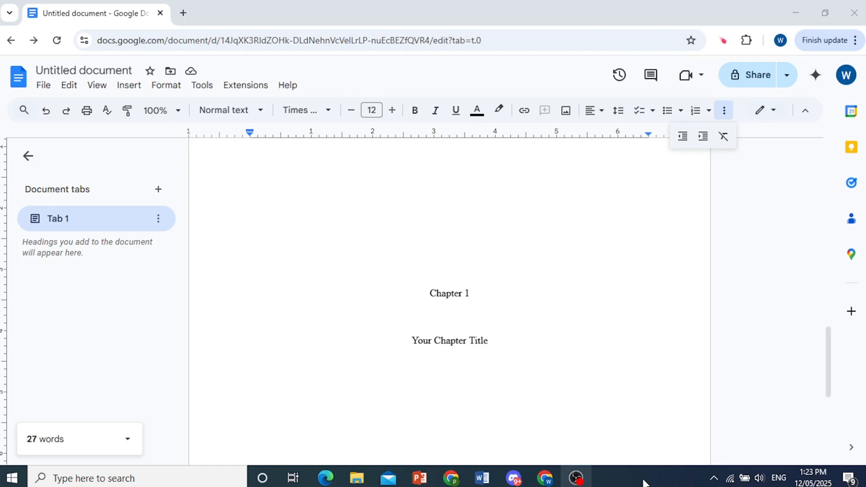
{"action": "left_click", "coordinate": [30, 158]}
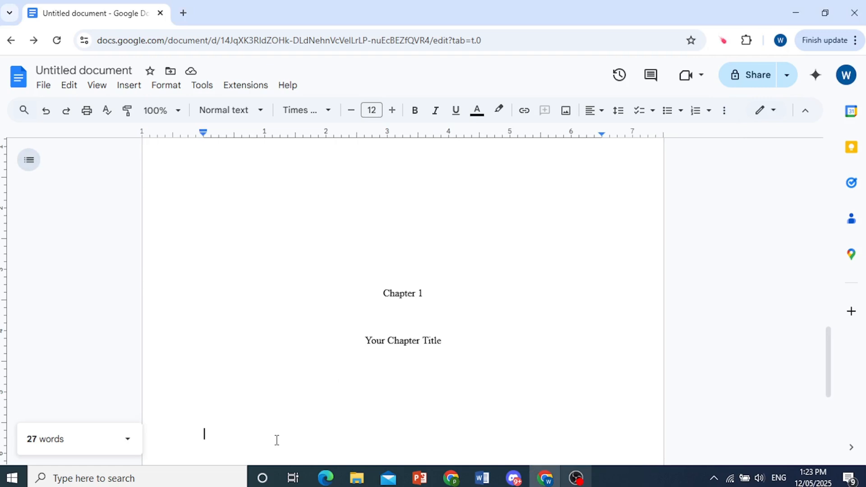
Set a First line special indent of 0.5 inch on the empty body line
{"action": "left_click", "coordinate": [176, 89]}
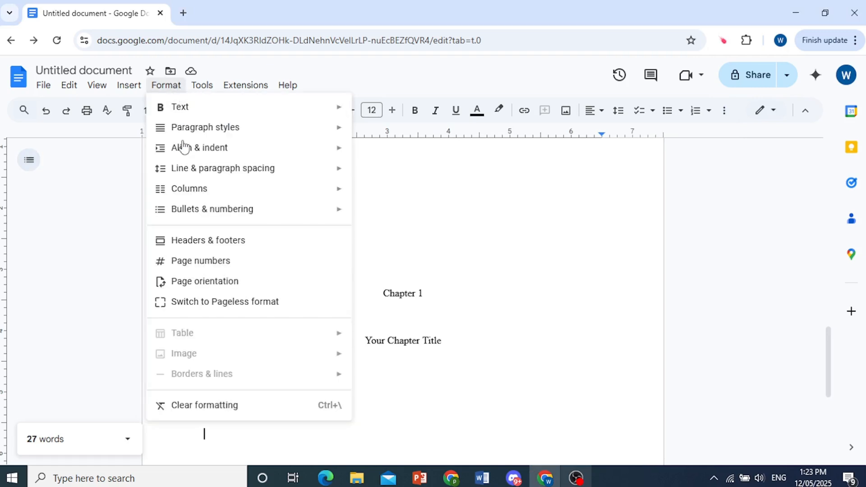
{"action": "mouse_move", "coordinate": [186, 155]}
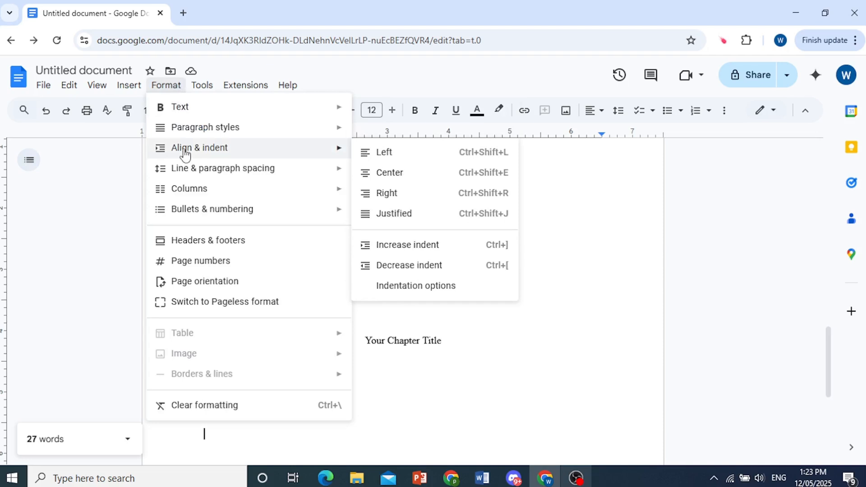
{"action": "left_click", "coordinate": [421, 286]}
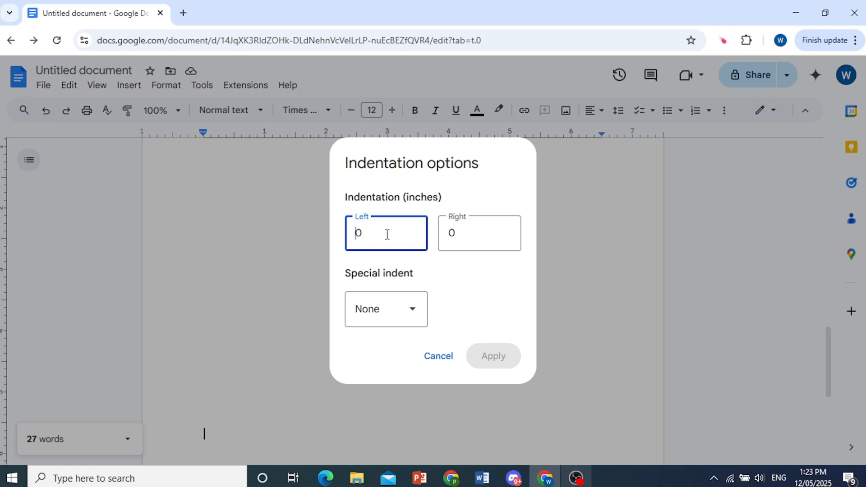
{"action": "left_click", "coordinate": [408, 309]}
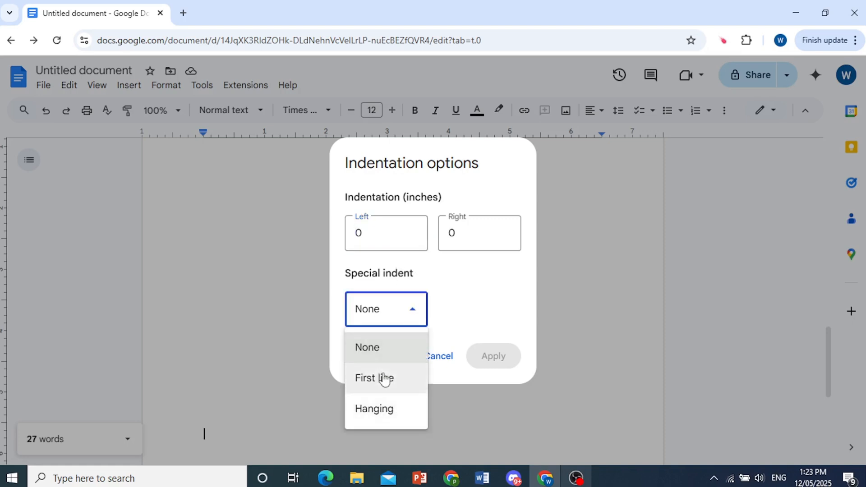
{"action": "left_click", "coordinate": [388, 385]}
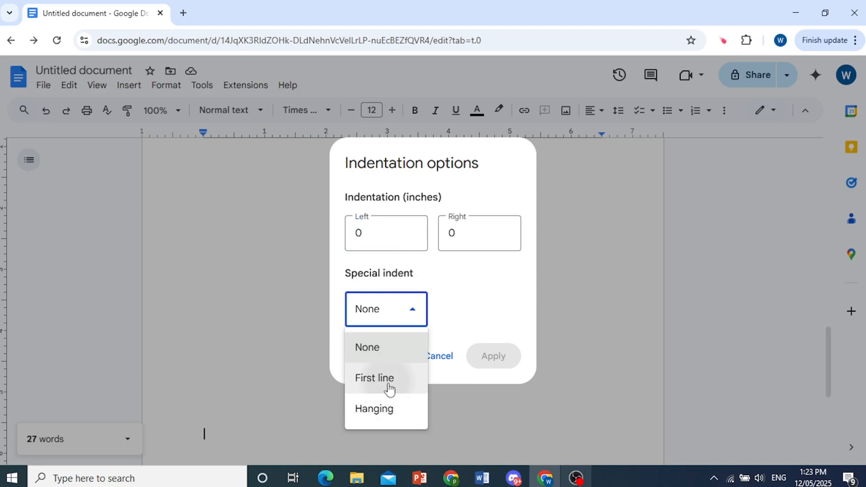
{"action": "left_click", "coordinate": [473, 312]}
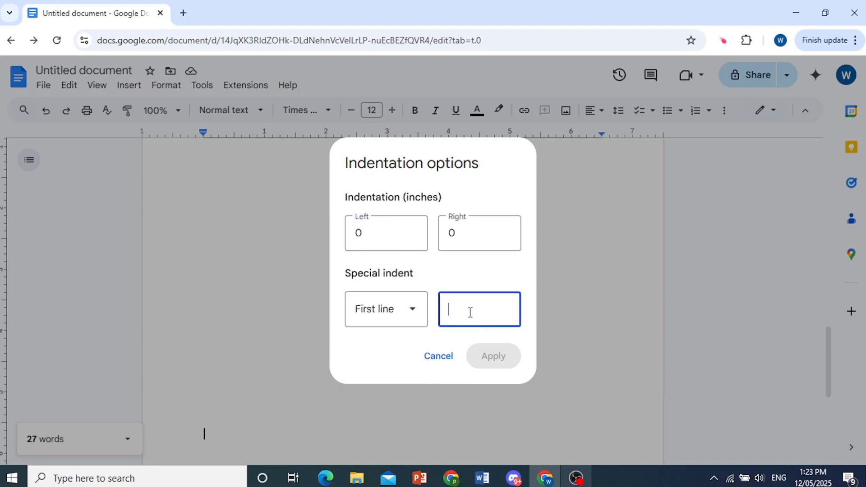
{"action": "type", "text": "0."}
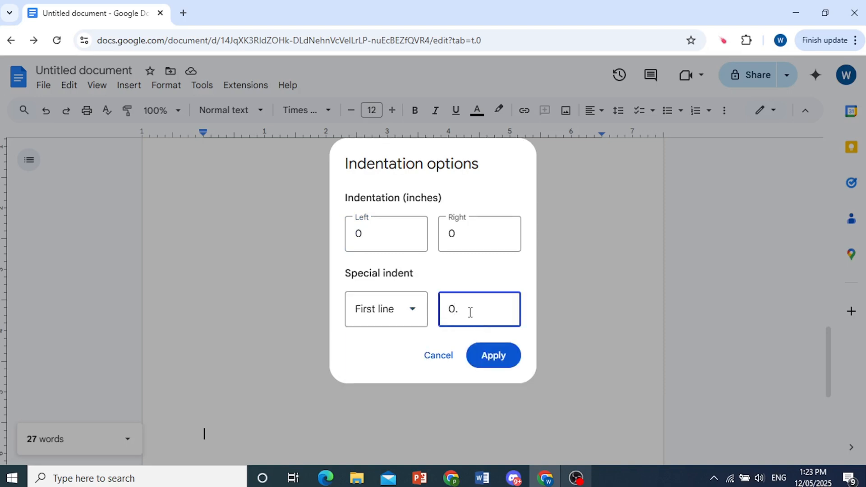
{"action": "type", "text": "5"}
{"action": "left_click", "coordinate": [494, 359]}
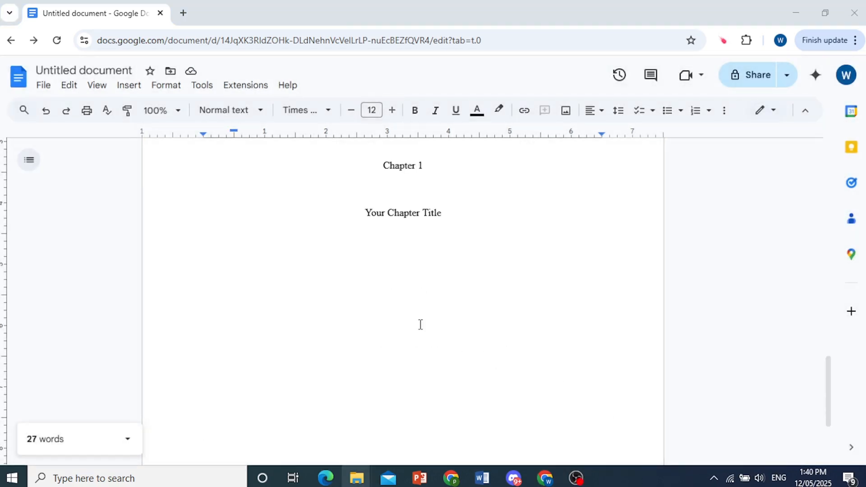
{"action": "left_click", "coordinate": [420, 325]}
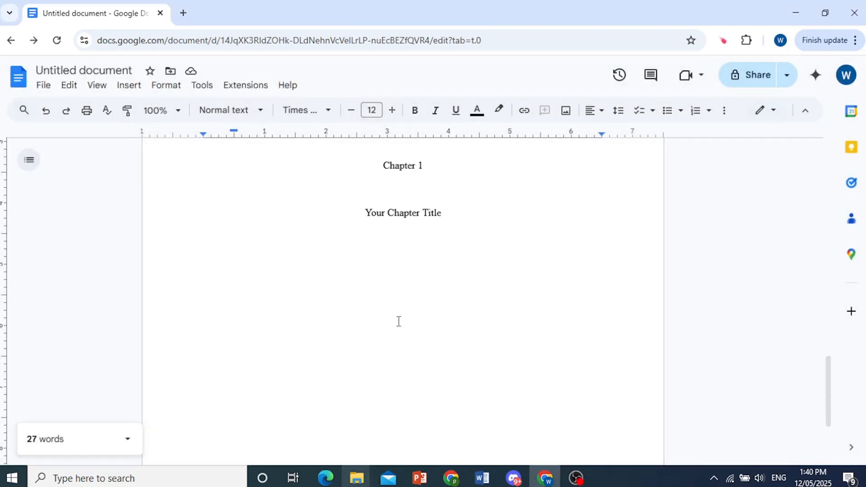
Type 'Begin typing it out. New sentence.' as the opening paragraph
{"action": "type", "text": "Begin typu"}
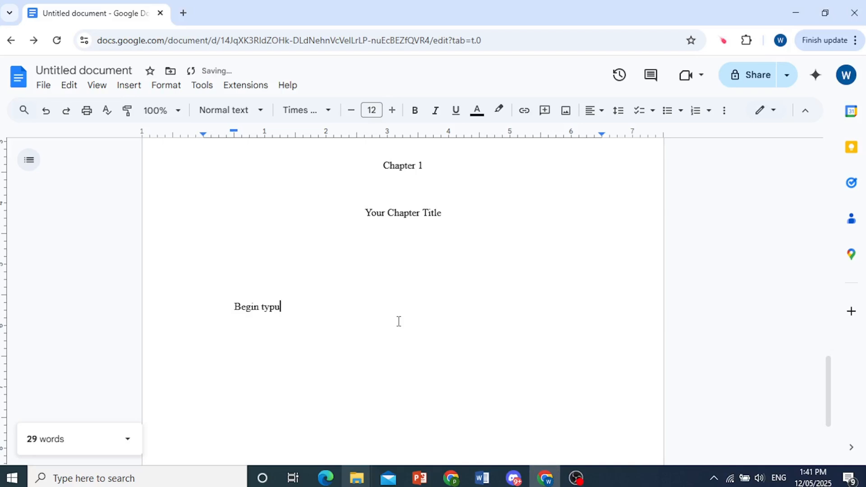
{"action": "key", "text": "BackSpace"}
{"action": "type", "text": "ing it out"}
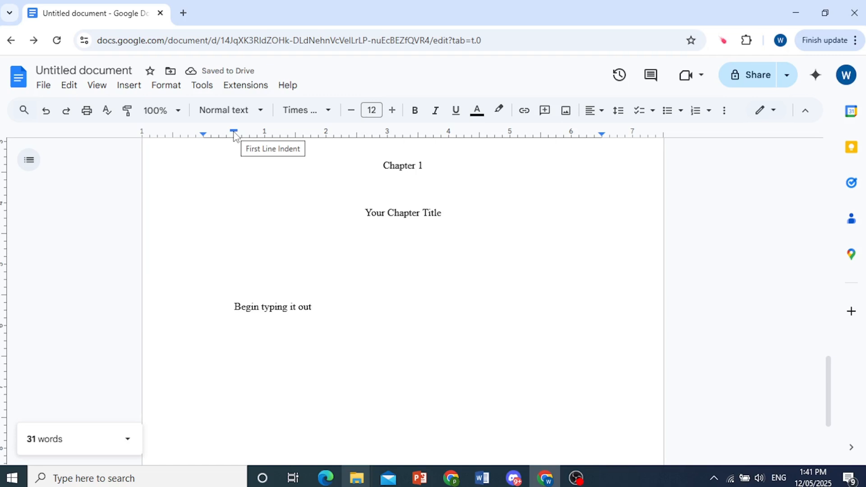
{"action": "type", "text": "."}
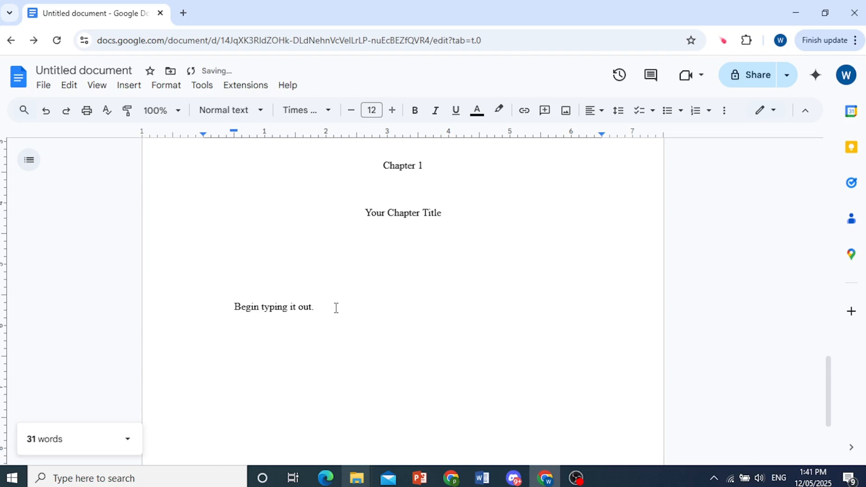
{"action": "type", "text": "New sentence"}
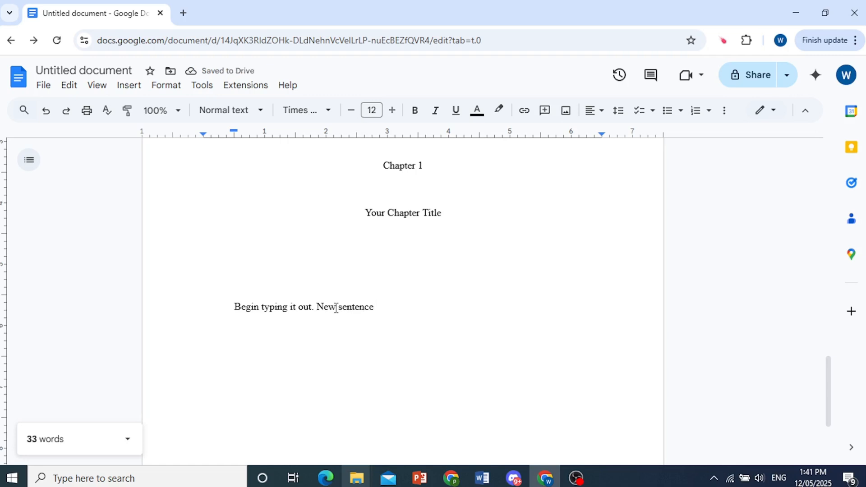
{"action": "type", "text": "."}
{"action": "left_click", "coordinate": [645, 486]}
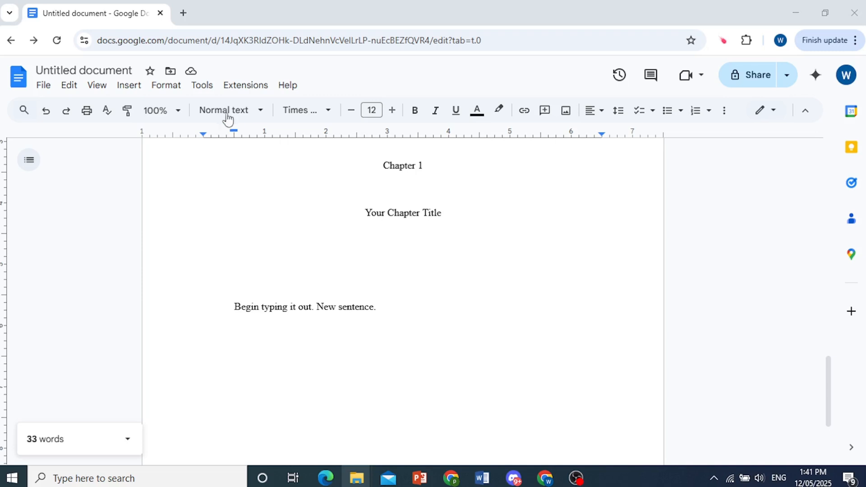
Check the document's save status, then close the popup
{"action": "left_click", "coordinate": [191, 73]}
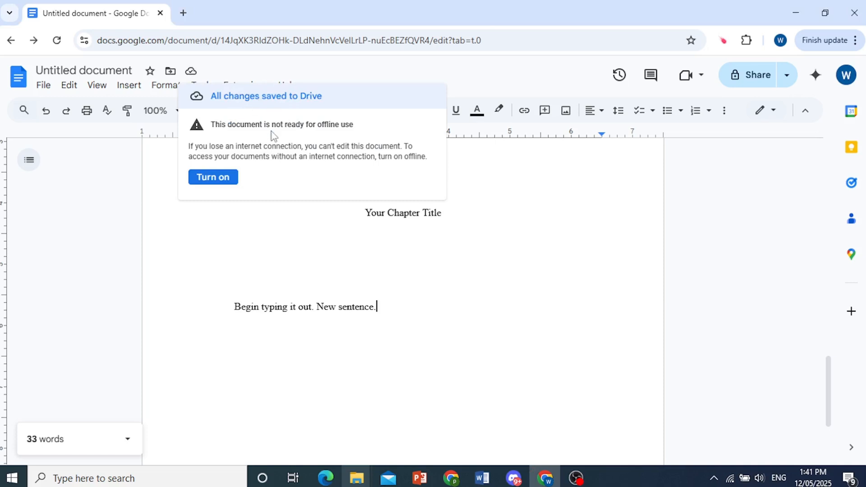
{"action": "left_click", "coordinate": [444, 323]}
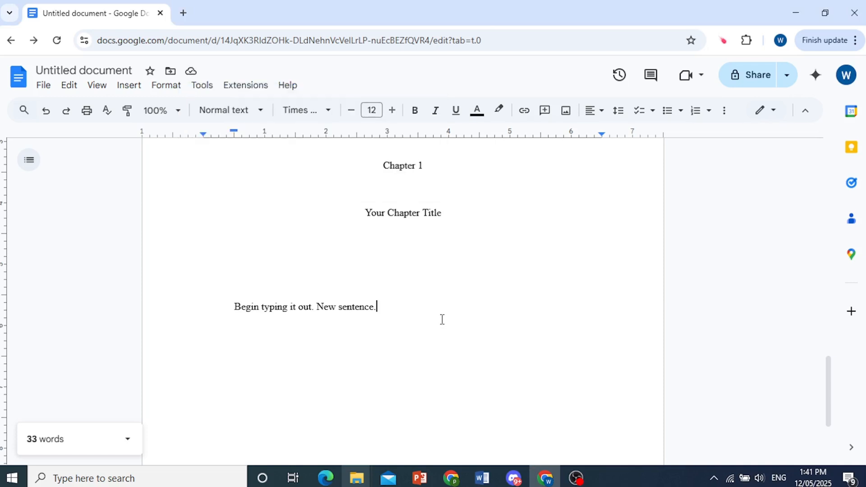
{"action": "left_click", "coordinate": [680, 481]}
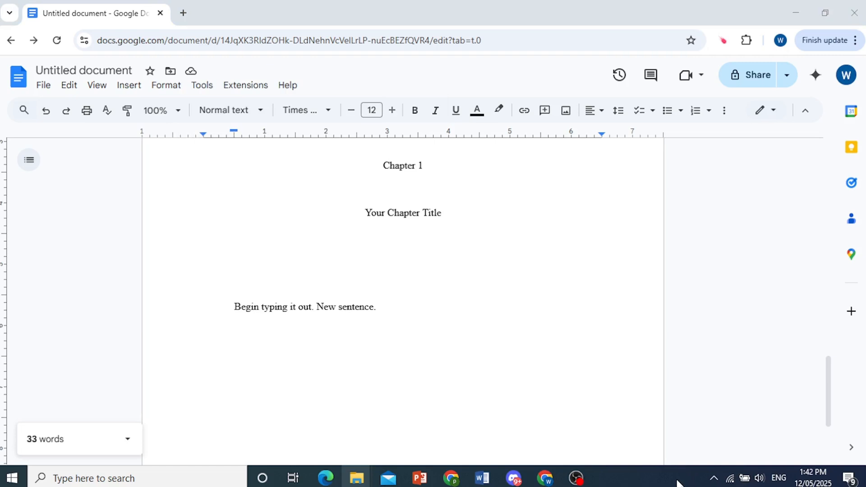
{"action": "left_click", "coordinate": [390, 310]}
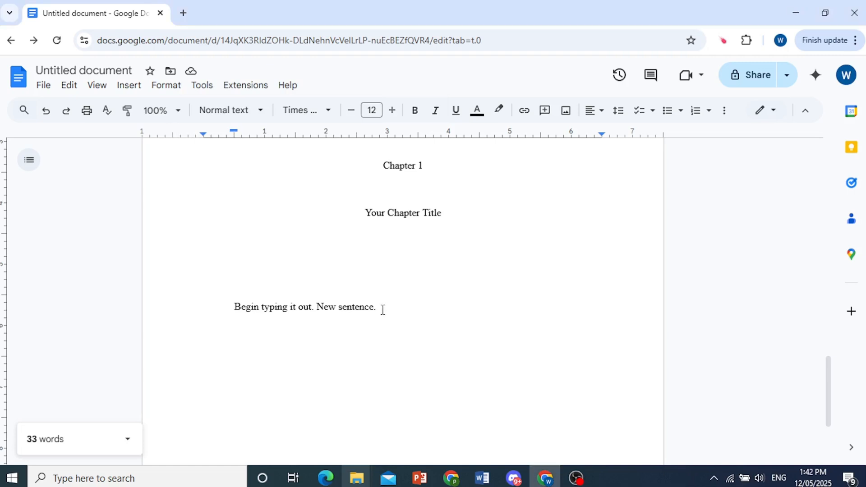
Insert a page break with Ctrl+Enter and scroll down to the new page
{"action": "left_click", "coordinate": [129, 89]}
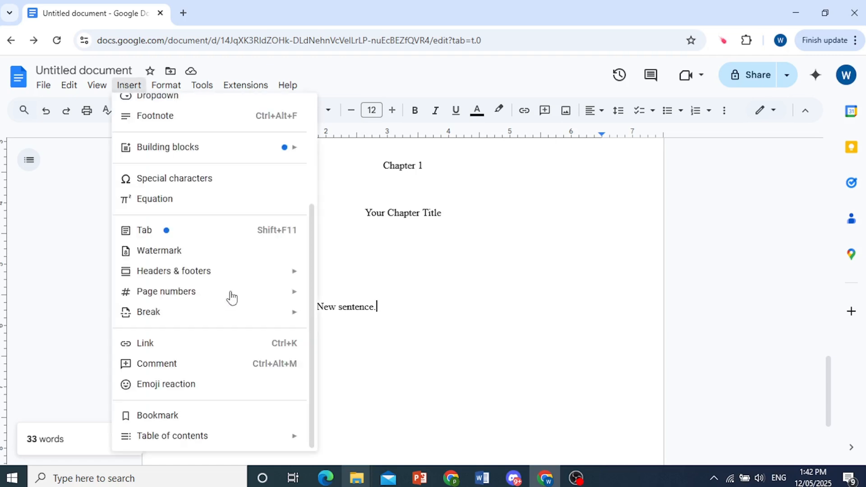
{"action": "mouse_move", "coordinate": [235, 317]}
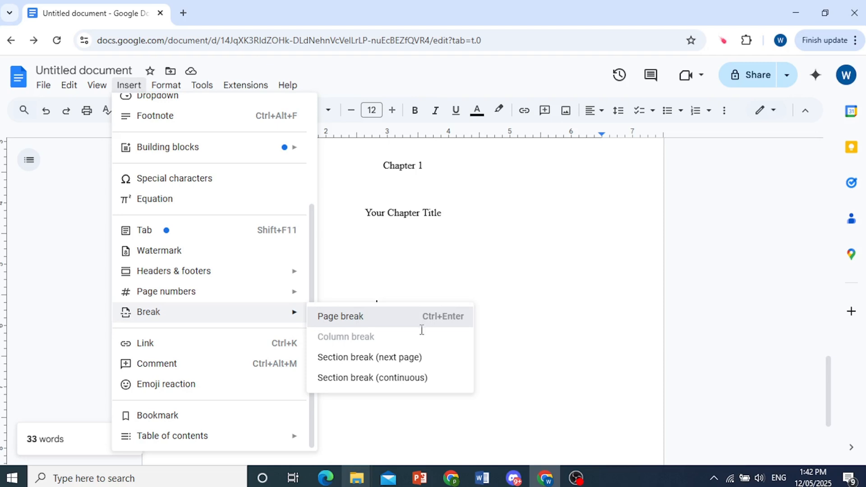
{"action": "key", "text": "ctrl+Return"}
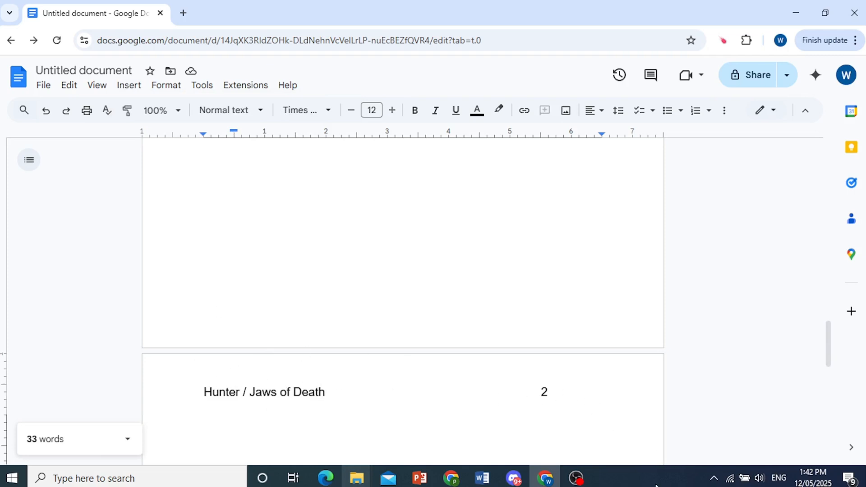
{"action": "scroll", "coordinate": [321, 296], "scroll_direction": "down", "scroll_amount": 3}
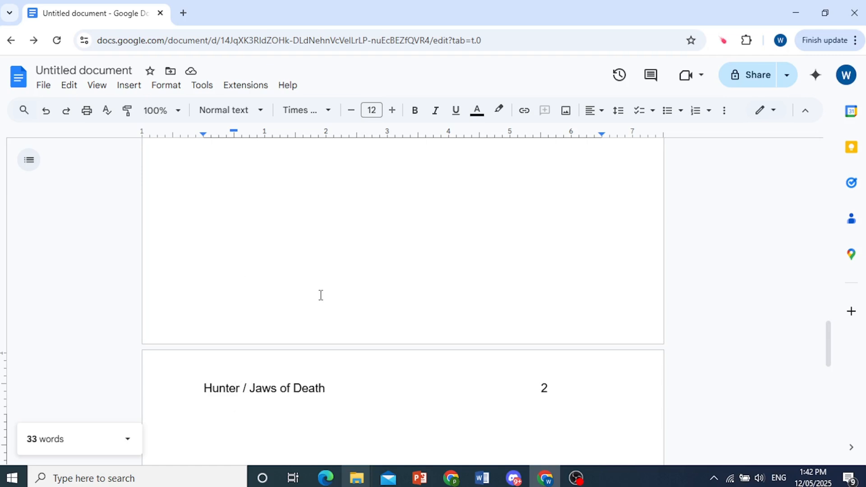
{"action": "scroll", "coordinate": [321, 295], "scroll_direction": "down", "scroll_amount": 1}
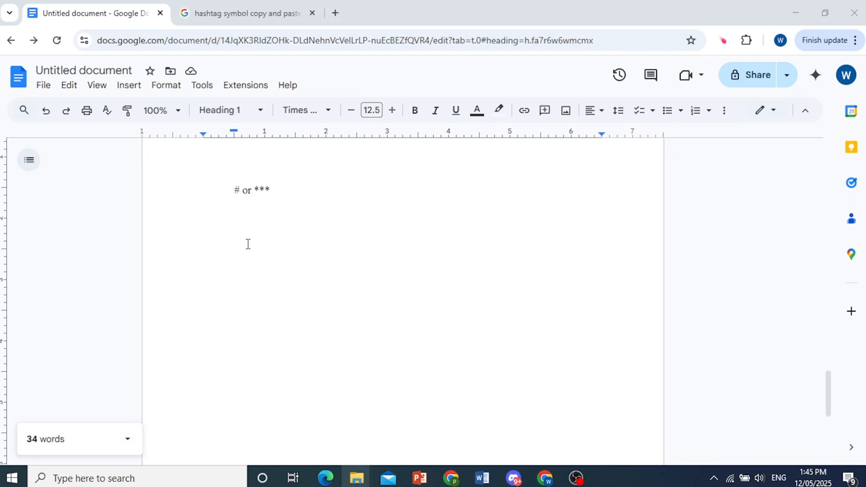
Centre the '# or ***' scene break line
{"action": "left_click", "coordinate": [237, 190]}
{"action": "mouse_move", "coordinate": [236, 190]}
{"action": "left_mouse_down"}
{"action": "mouse_move", "coordinate": [274, 192]}
{"action": "mouse_move", "coordinate": [233, 194]}
{"action": "left_mouse_up"}
{"action": "left_click", "coordinate": [272, 193]}
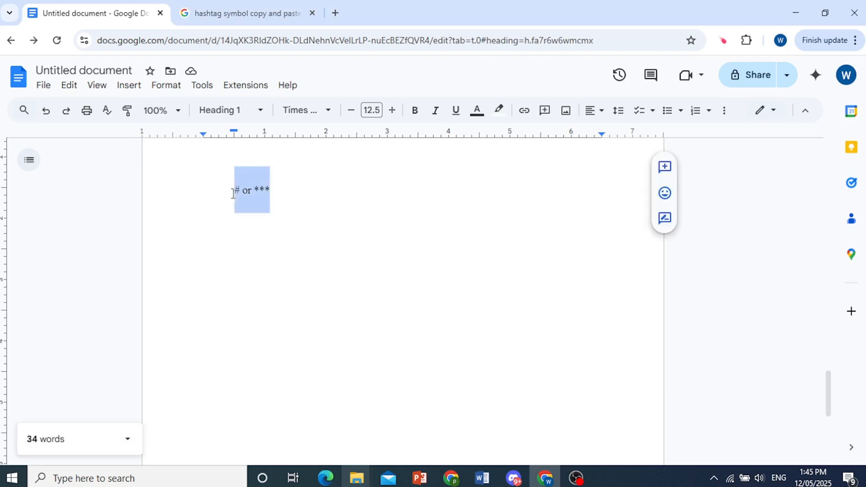
{"action": "left_click", "coordinate": [597, 115]}
{"action": "left_click", "coordinate": [613, 133]}
{"action": "left_click", "coordinate": [511, 194]}
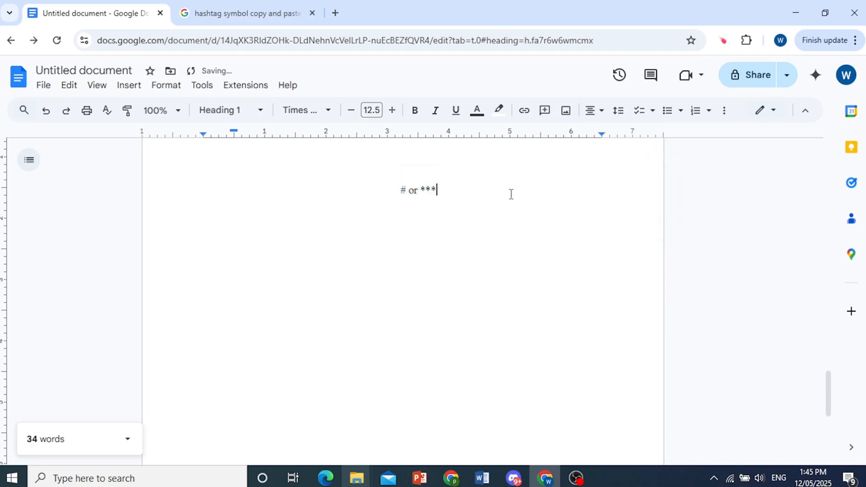
Add a centred 'END' line below the scene break
{"action": "left_click", "coordinate": [473, 208]}
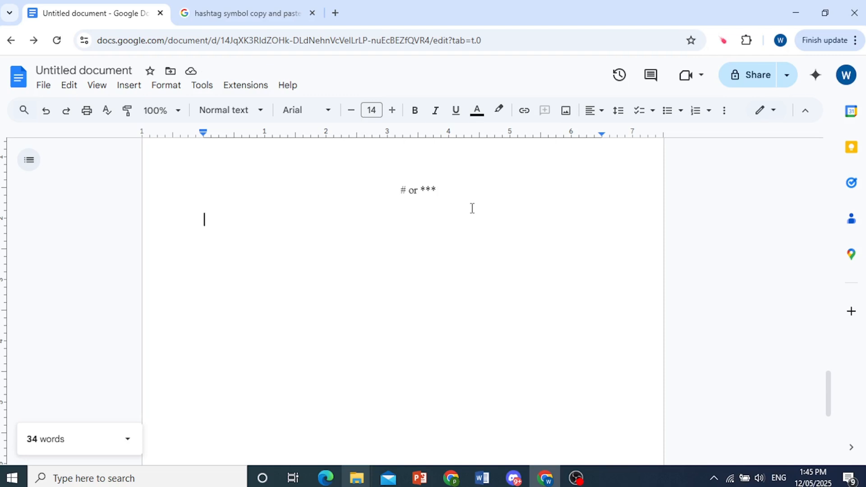
{"action": "key", "text": "Return"}
{"action": "type", "text": "END"}
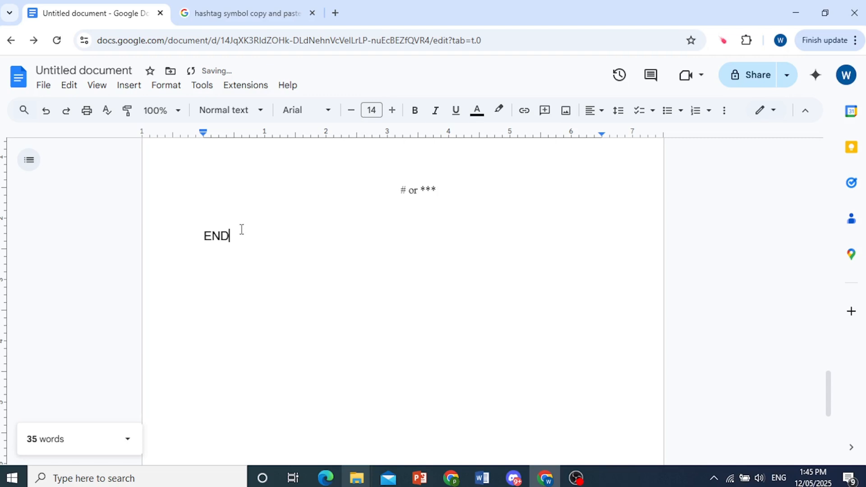
{"action": "left_click_drag", "start_coordinate": [233, 236], "coordinate": [203, 236]}
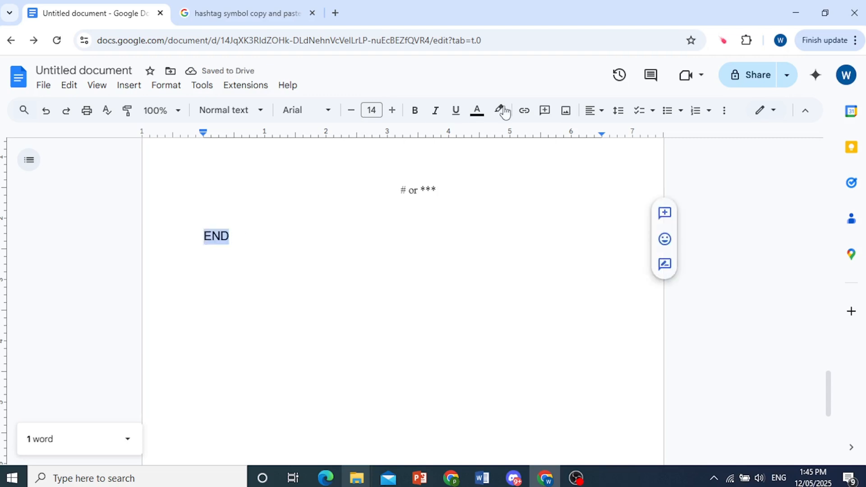
{"action": "left_click", "coordinate": [594, 110]}
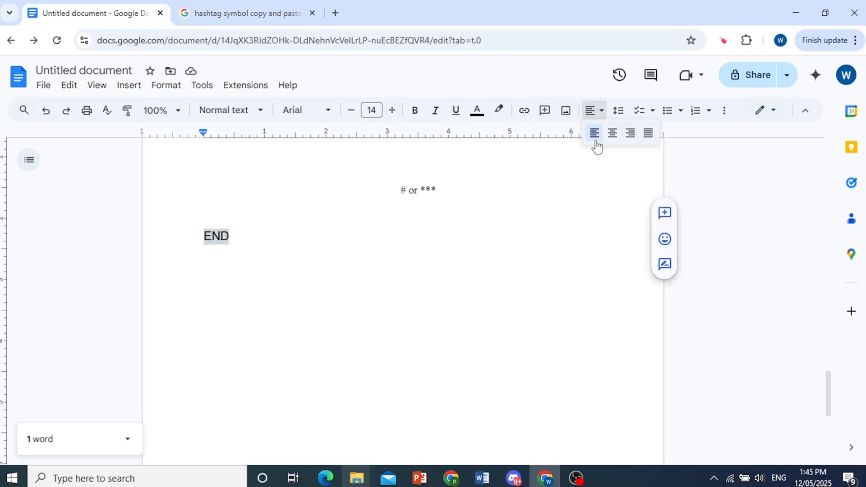
{"action": "left_click", "coordinate": [613, 133]}
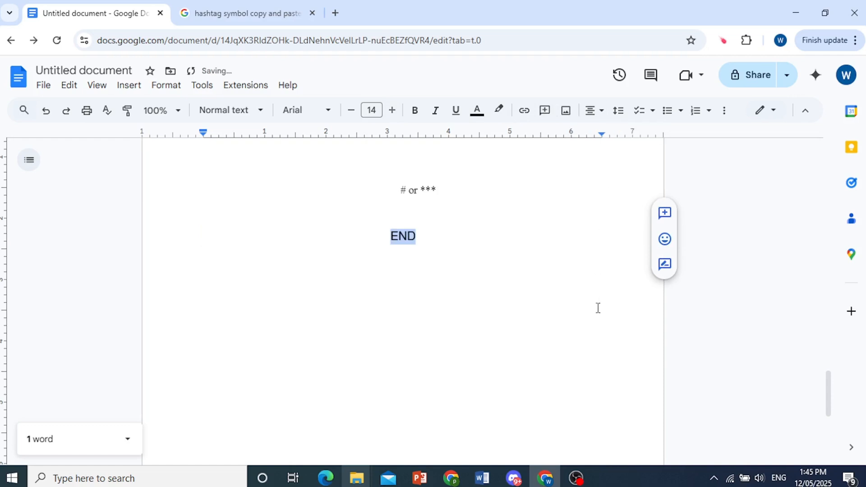
{"action": "left_click", "coordinate": [555, 227]}
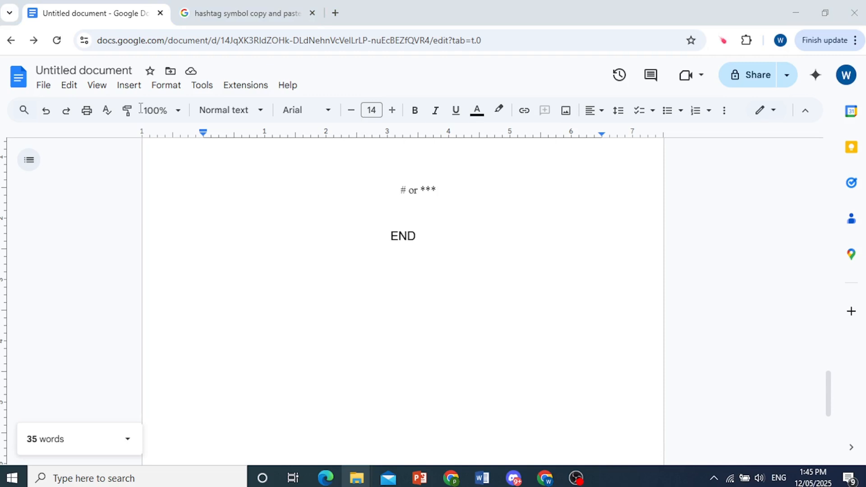
Replace the 'Untitled document' title with 'Jaws of Death' and confirm it
{"action": "left_click", "coordinate": [106, 74]}
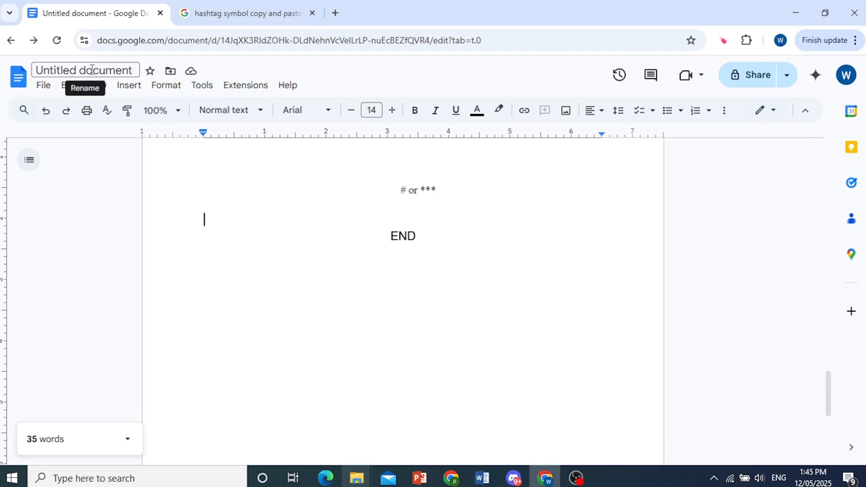
{"action": "left_click", "coordinate": [92, 70]}
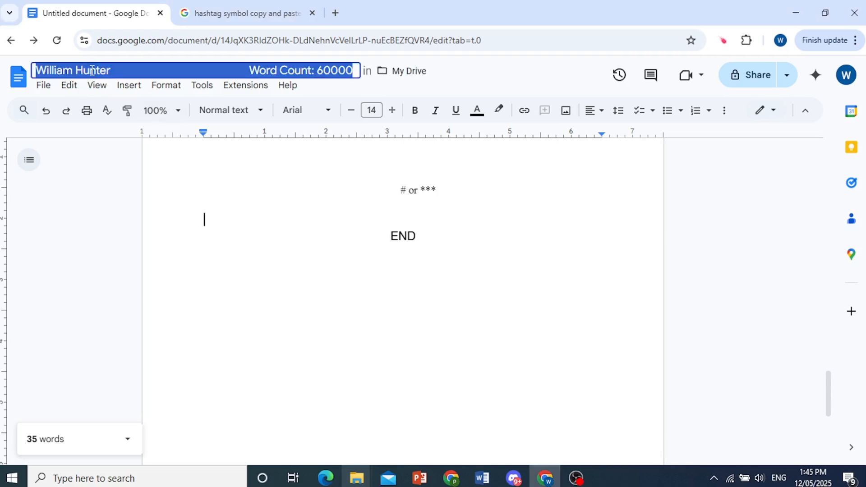
{"action": "type", "text": "Jaws "}
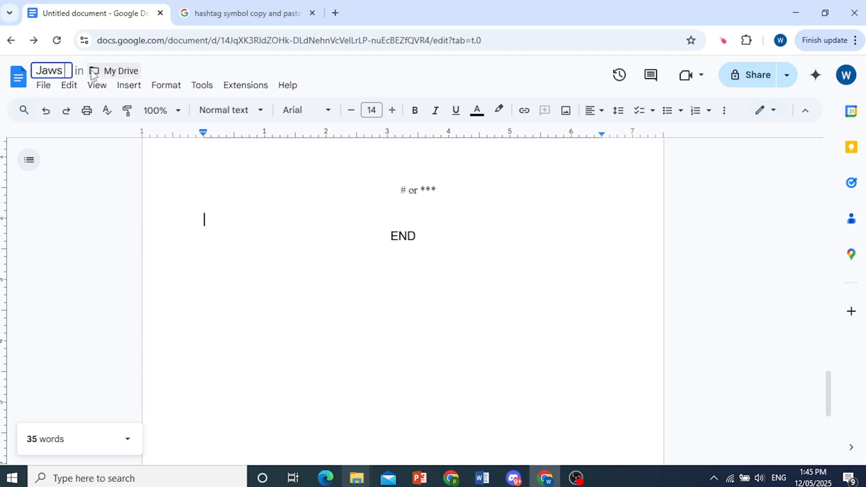
{"action": "type", "text": "of Dea"}
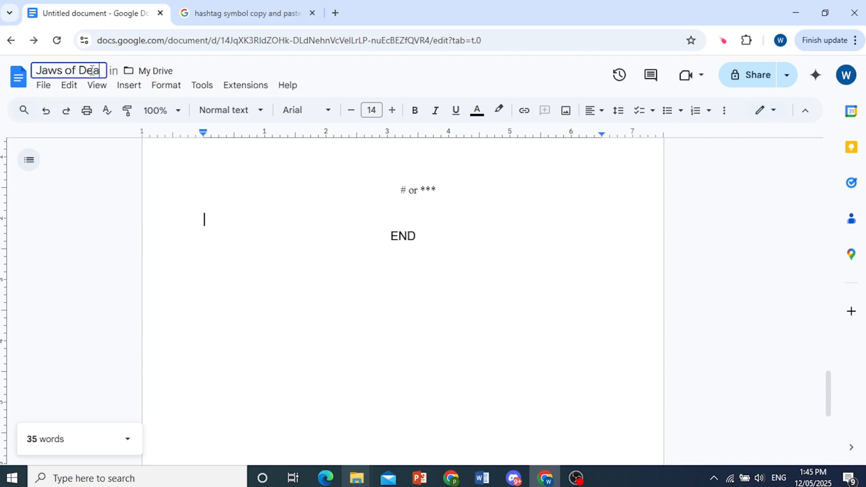
{"action": "type", "text": "th"}
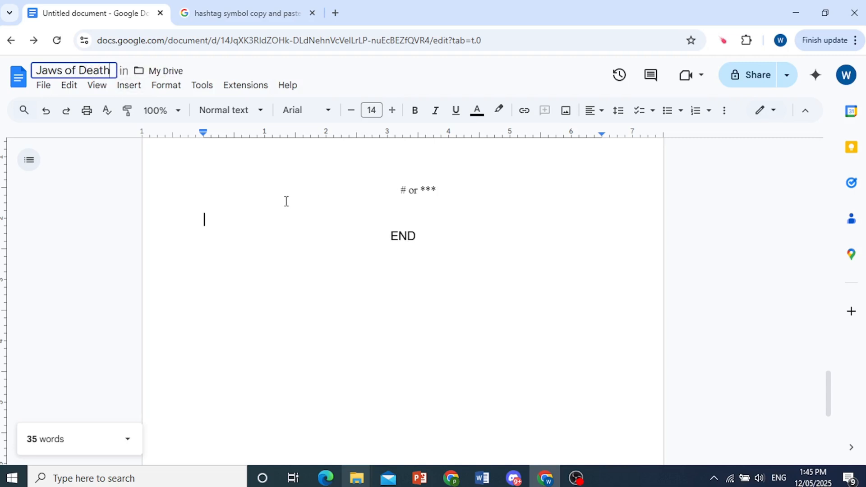
{"action": "left_click", "coordinate": [631, 474]}
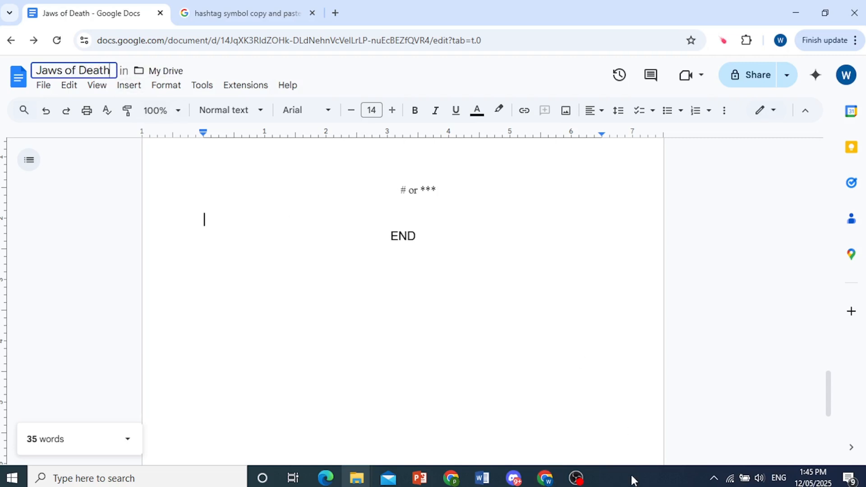